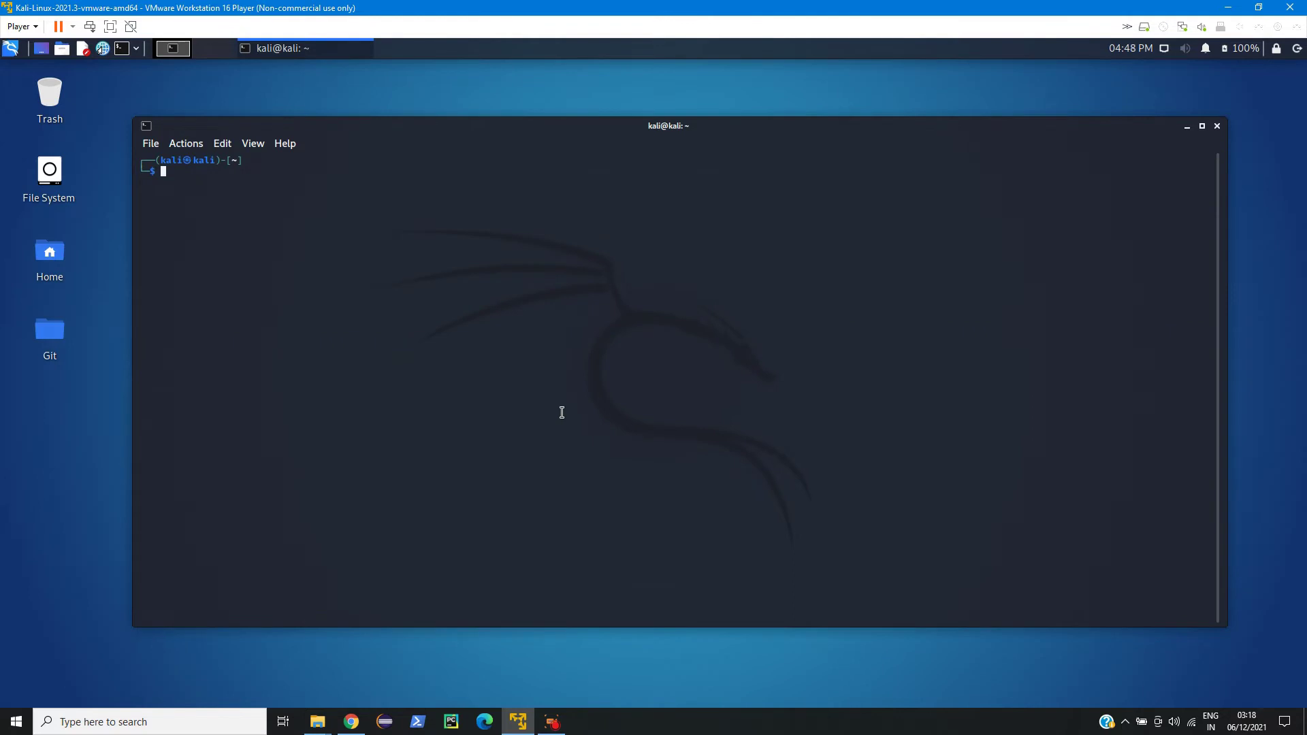
Enlarge the terminal text and switch to a root shell with sudo bash, then clear the screen.
{"action": "key", "text": "ctrl+plus"}
{"action": "key", "text": "ctrl+plus"}
{"action": "key", "text": "ctrl+plus"}
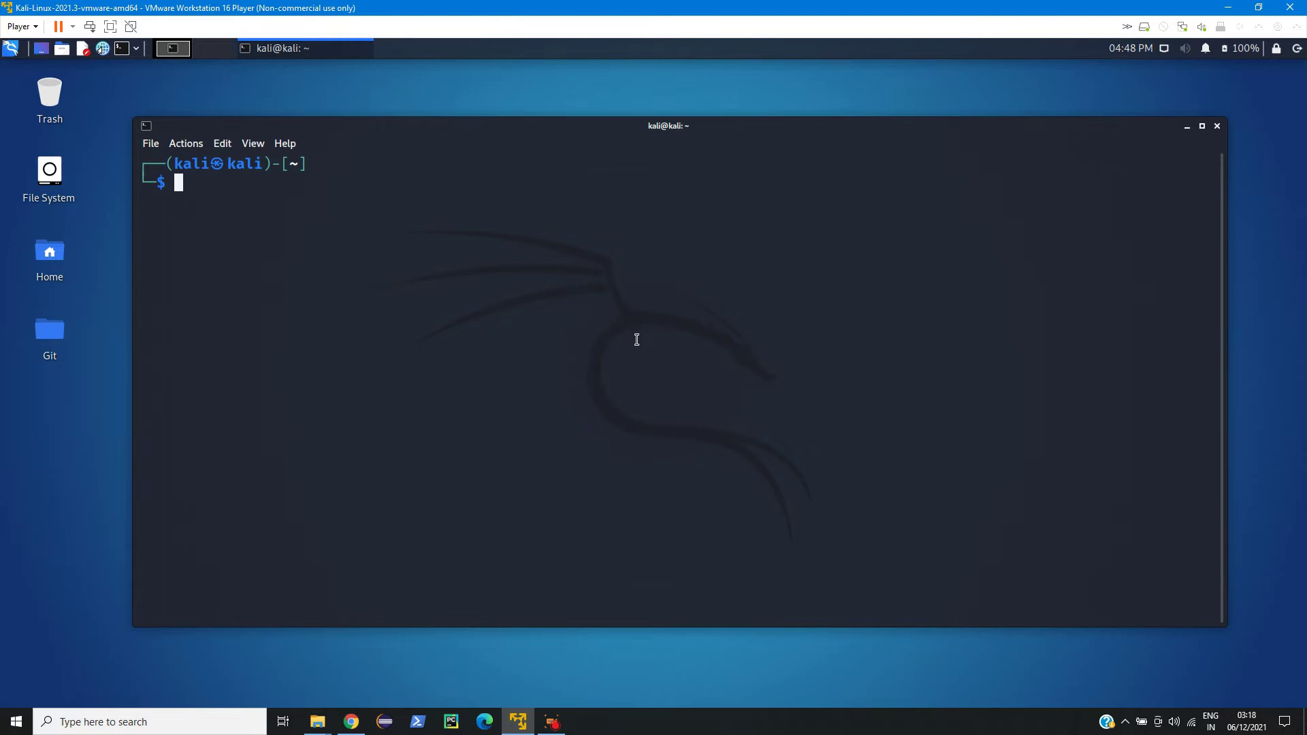
{"action": "type", "text": "sudo bash"}
{"action": "key", "text": "Return"}
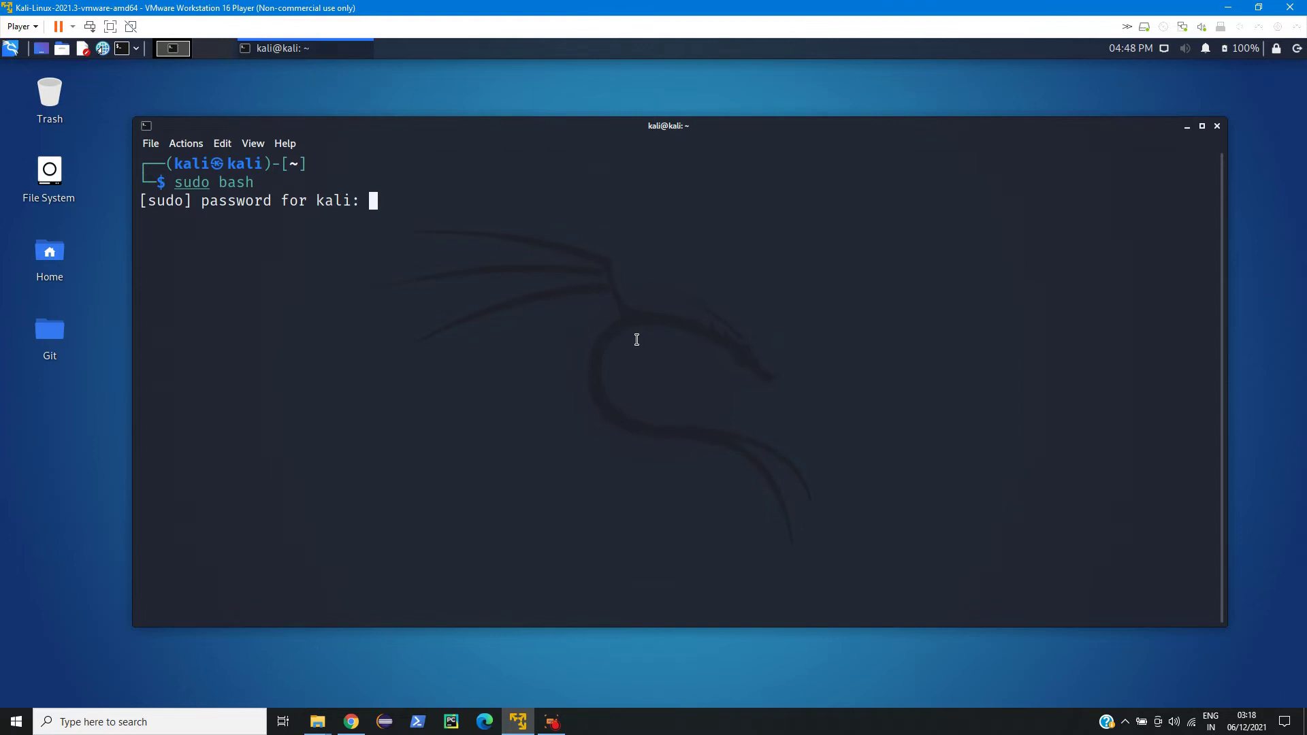
{"action": "key", "text": "Return"}
{"action": "key", "text": "ctrl+l"}
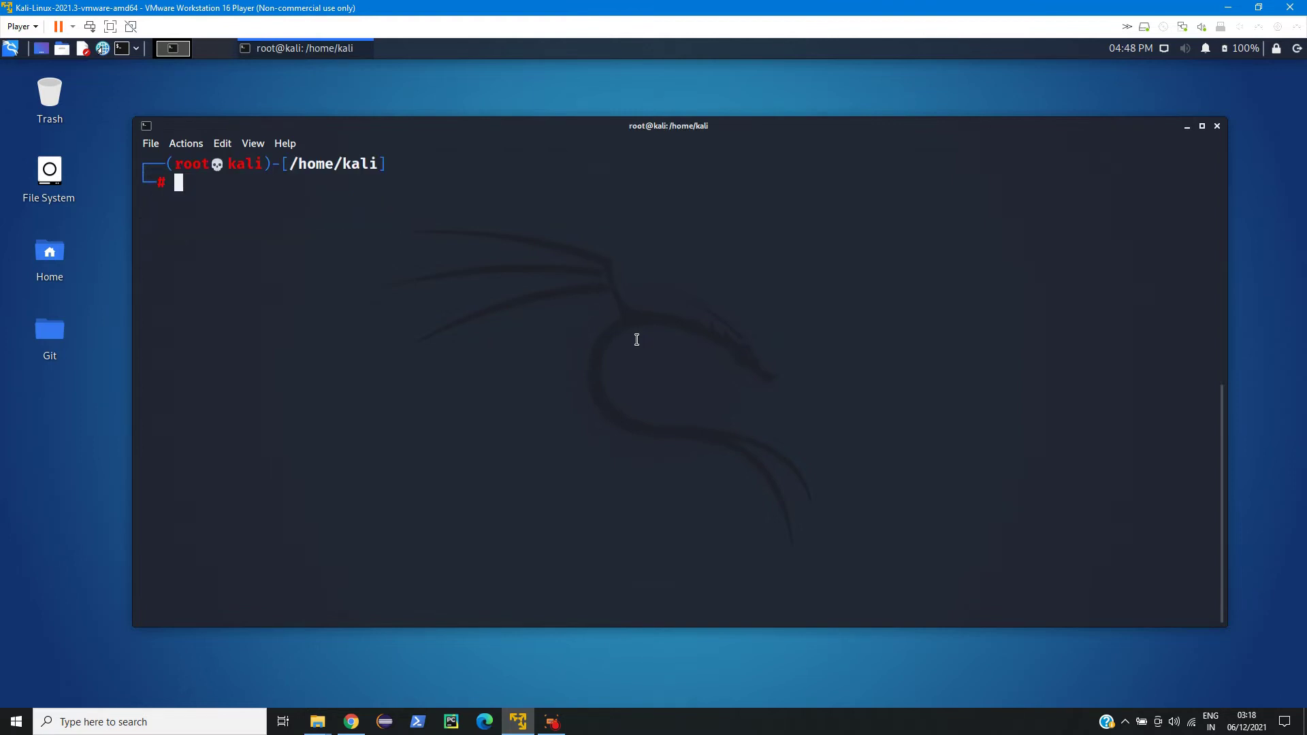
{"action": "type", "text": "a"}
{"action": "type", "text": "pt ins"}
{"action": "type", "text": "tall -"}
{"action": "type", "text": "y tor "}
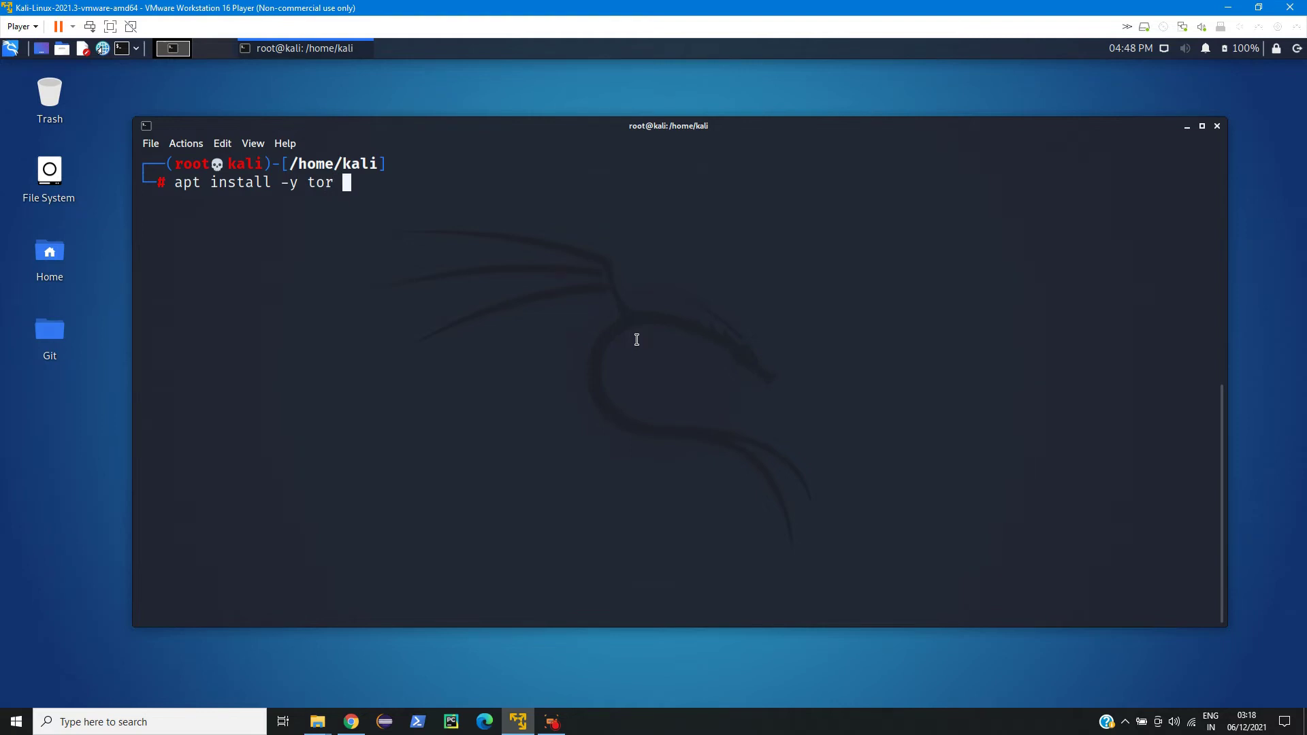
{"action": "type", "text": "tor"}
{"action": "type", "text": "br"}
Compose apt install -y tor torbrowser-launcher, highlighting the -y option for emphasis.
{"action": "key", "text": "Tab"}
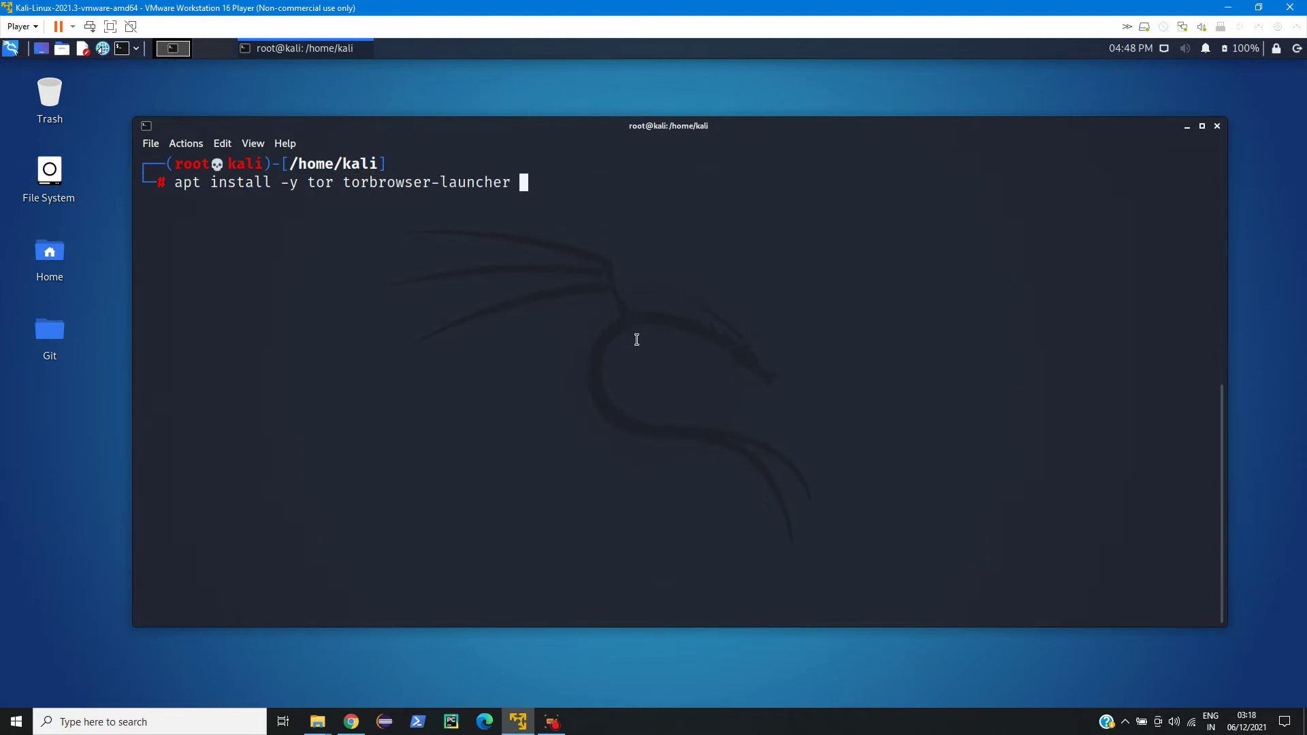
{"action": "key", "text": "BackSpace"}
{"action": "left_click_drag", "start_coordinate": [282, 183], "coordinate": [299, 183]}
{"action": "left_click", "coordinate": [301, 184]}
{"action": "left_click_drag", "start_coordinate": [300, 183], "coordinate": [281, 184]}
{"action": "left_click", "coordinate": [517, 199]}
Run apt install -y tor torbrowser-launcher, installing tor with the launcher already current.
{"action": "key", "text": "Return"}
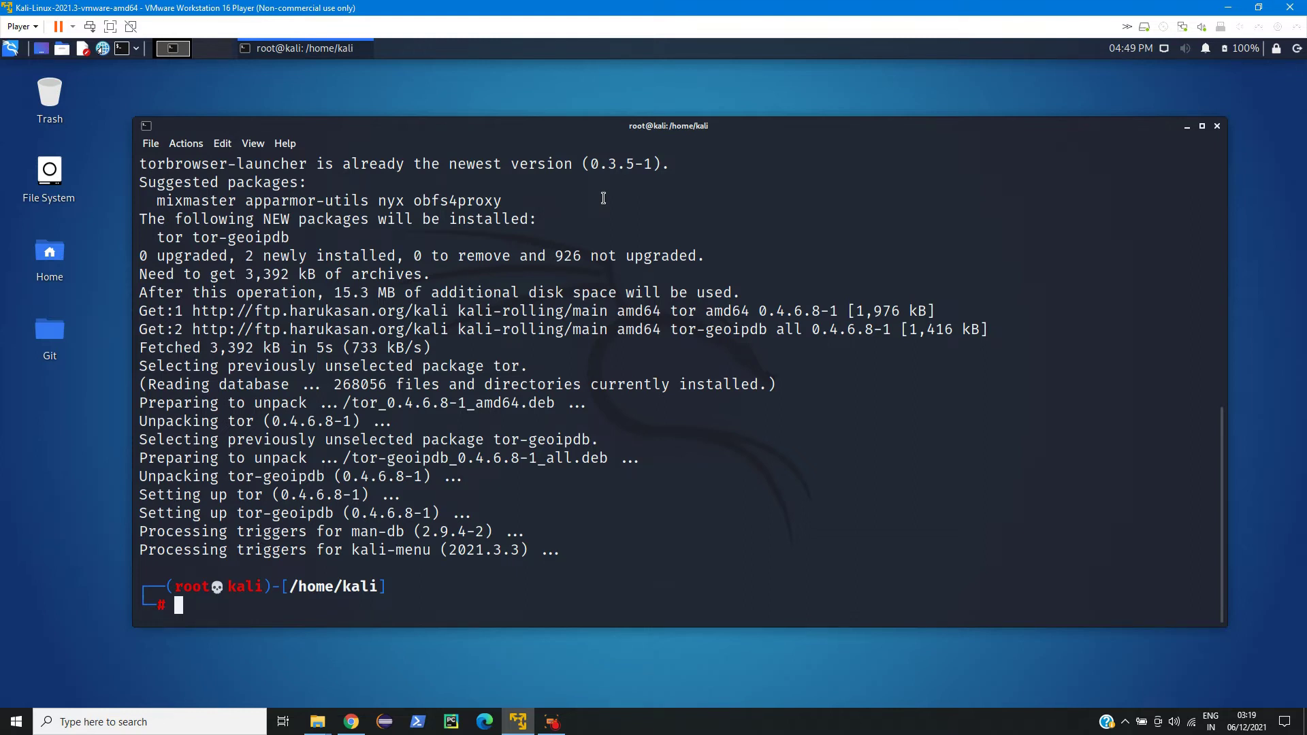
Check service tor status and see the service is inactive.
{"action": "key", "text": "ctrl+l"}
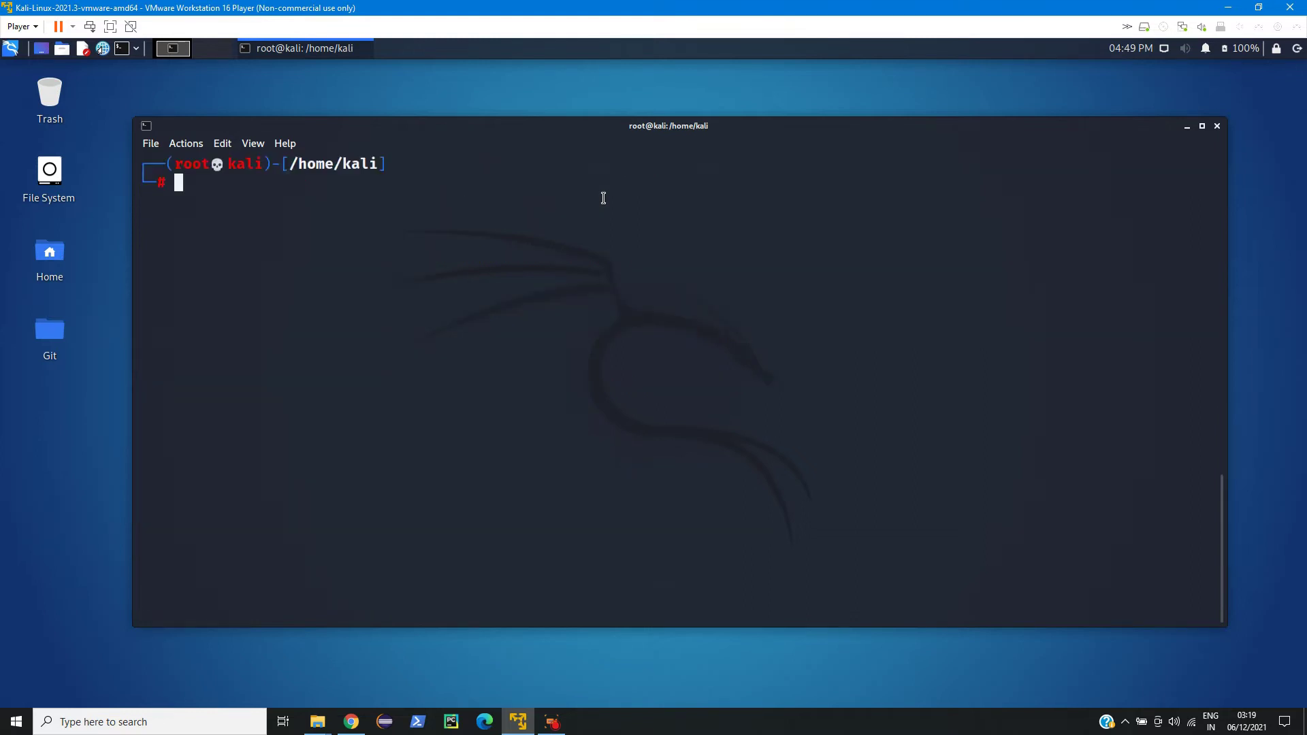
{"action": "type", "text": "service tor "}
{"action": "type", "text": "status"}
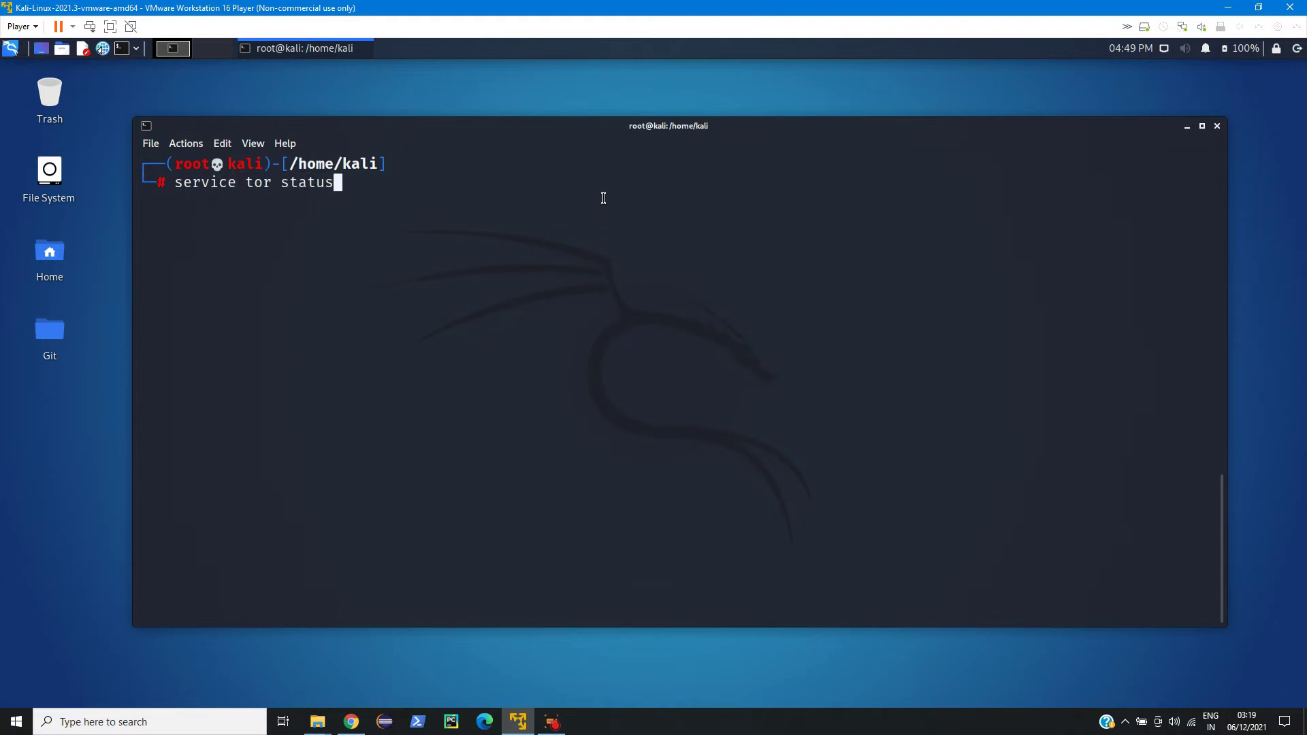
{"action": "key", "text": "Return"}
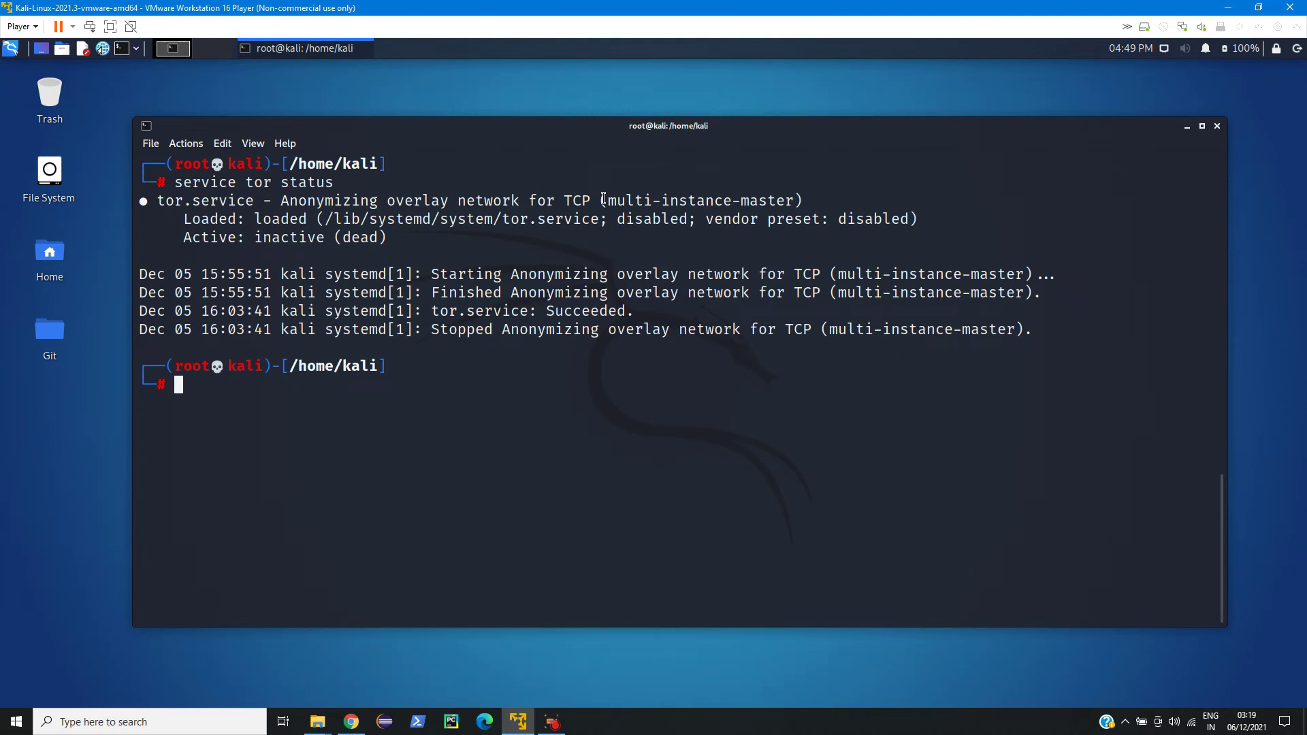
{"action": "key", "text": "ctrl+l"}
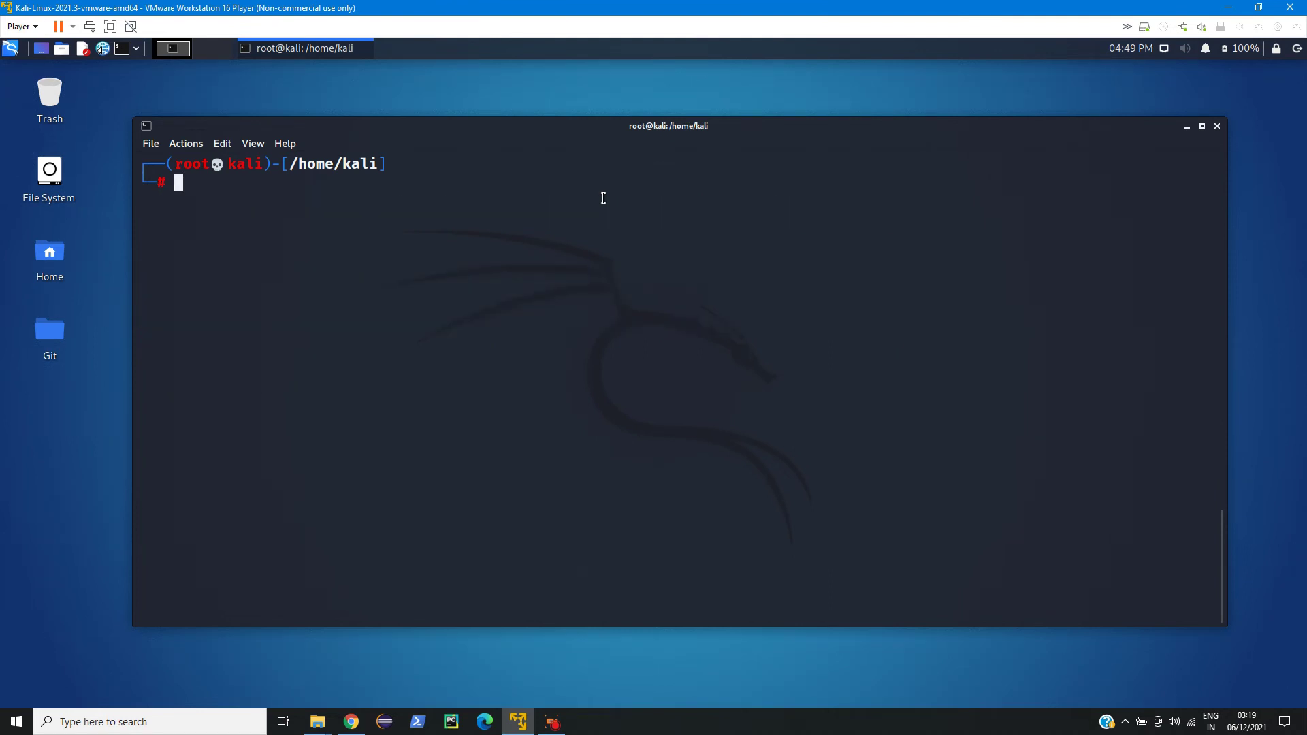
{"action": "type", "text": "service "}
{"action": "type", "text": "tor star"}
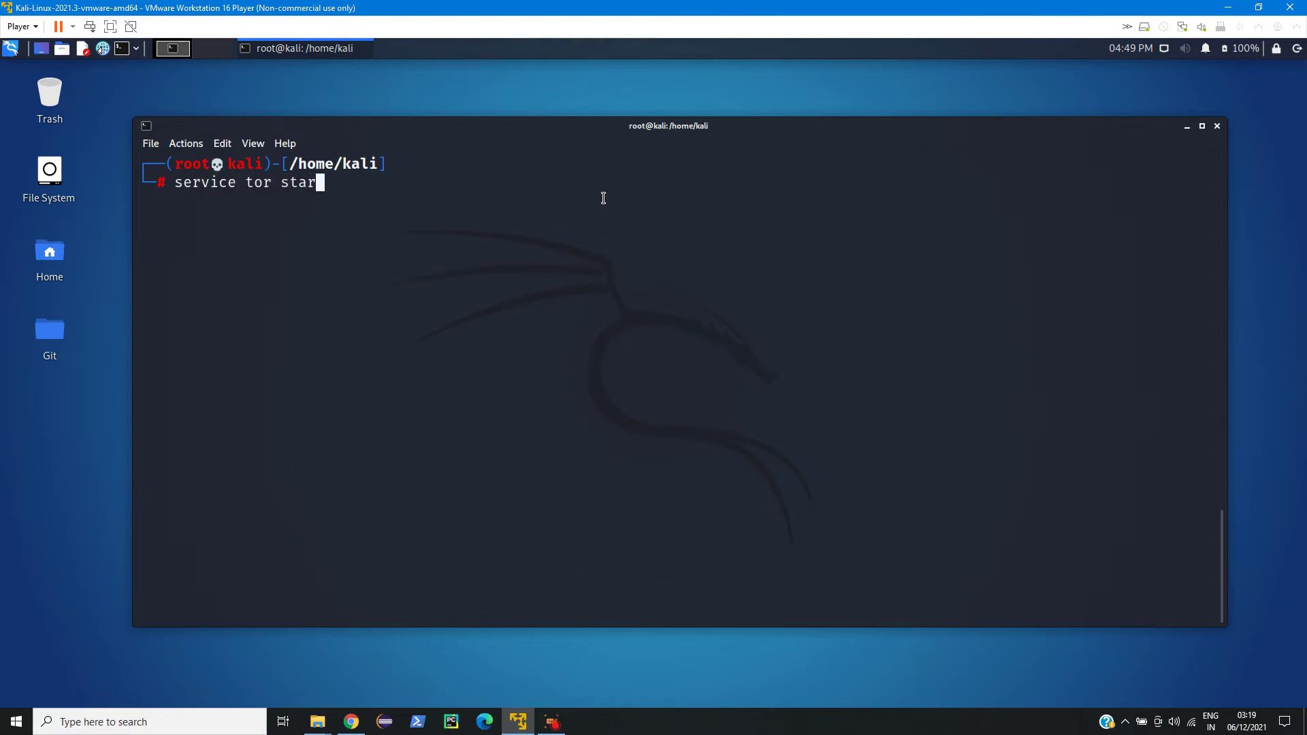
{"action": "type", "text": "t"}
Start the tor service and confirm its status is now active.
{"action": "key", "text": "Return"}
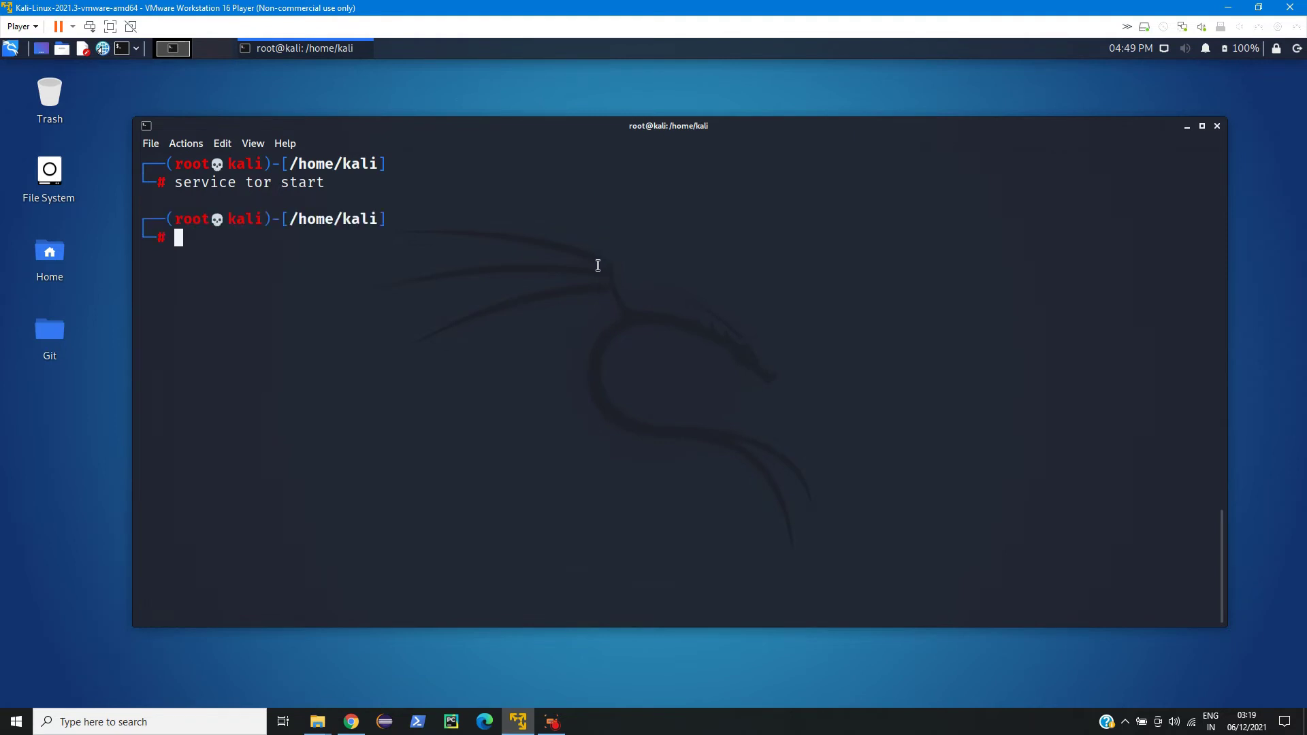
{"action": "type", "text": "service tor status"}
{"action": "key", "text": "Return"}
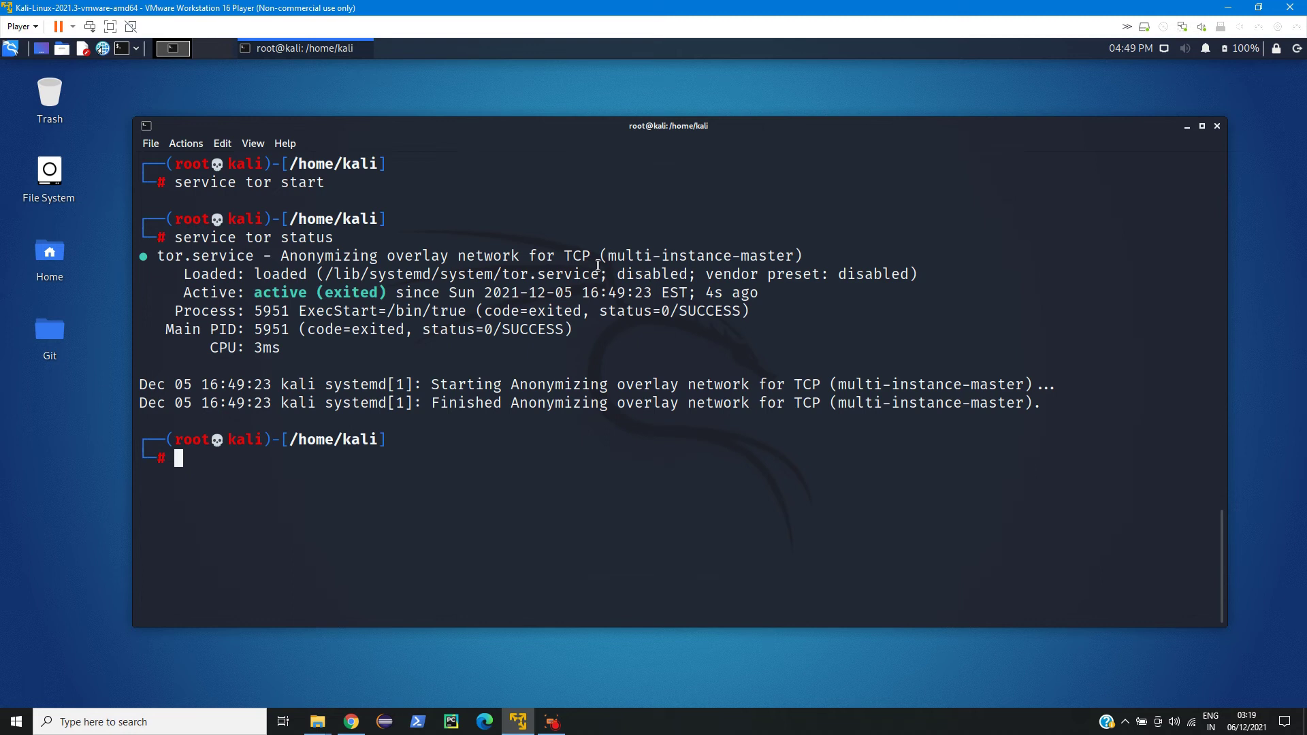
{"action": "key", "text": "ctrl+l"}
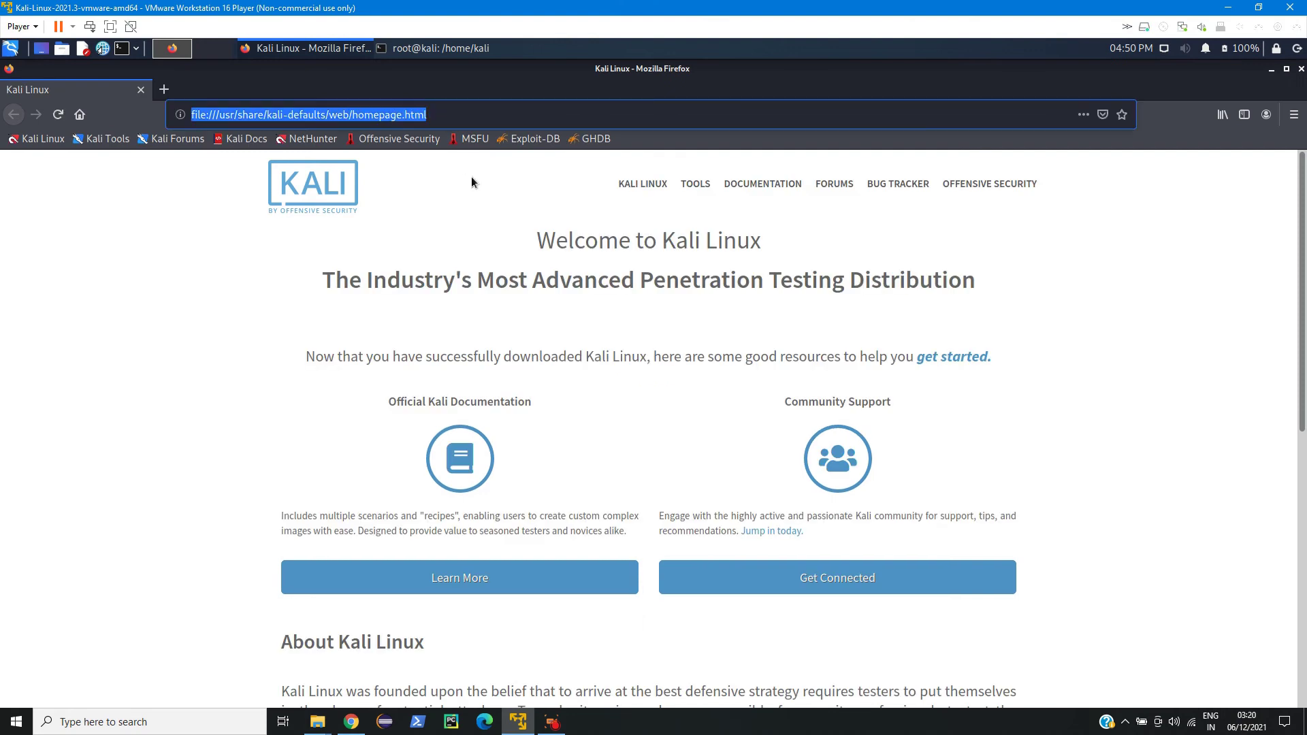
{"action": "type", "text": "you"}
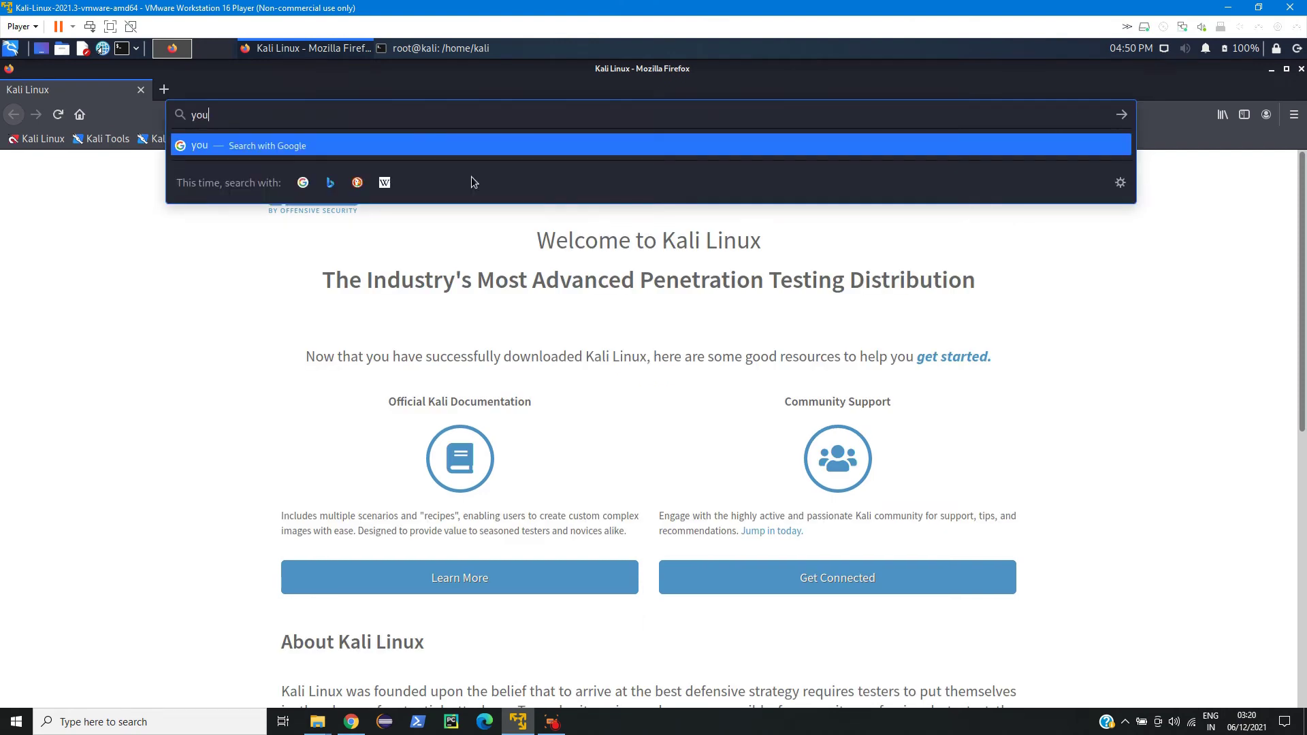
{"action": "type", "text": "tube"}
{"action": "type", "text": ".com"}
Load youtube.com in Firefox.
{"action": "key", "text": "Return"}
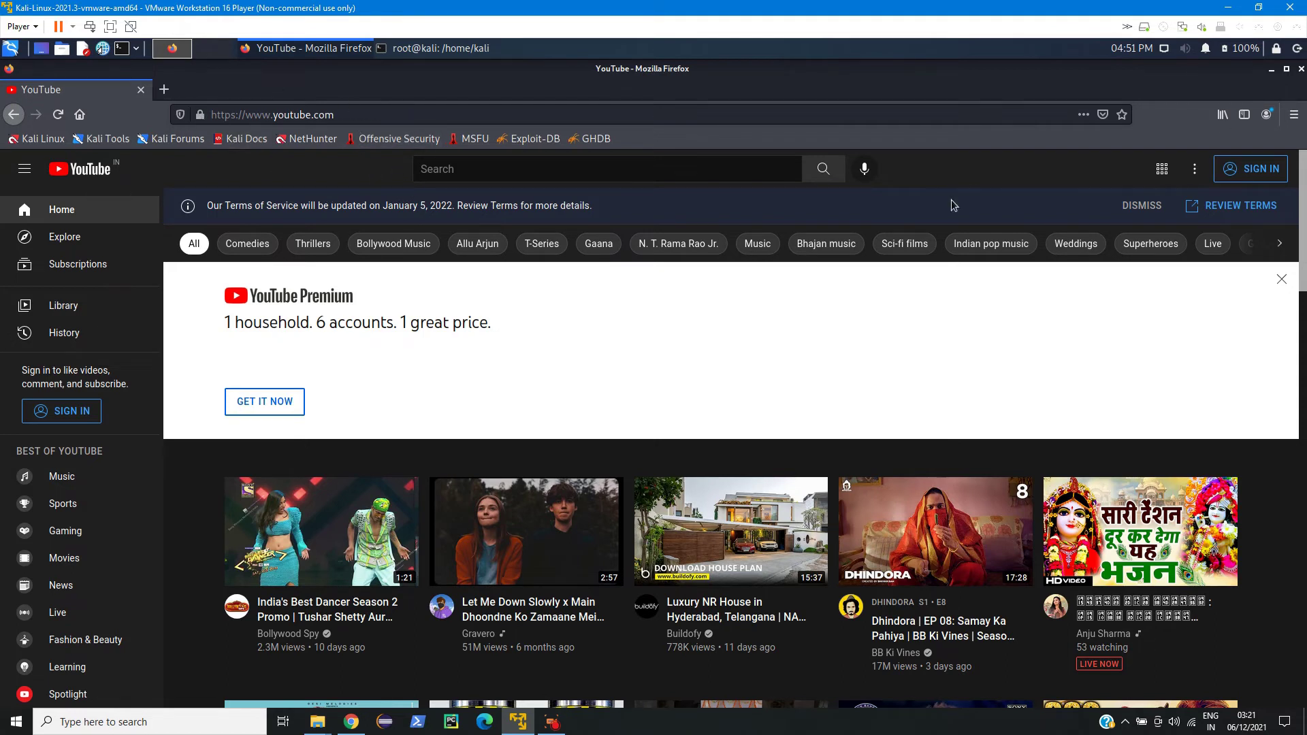
Close Firefox, run torbrowser-launcher as root, and dismiss the cannot-run-as-root error.
{"action": "left_click", "coordinate": [1302, 69]}
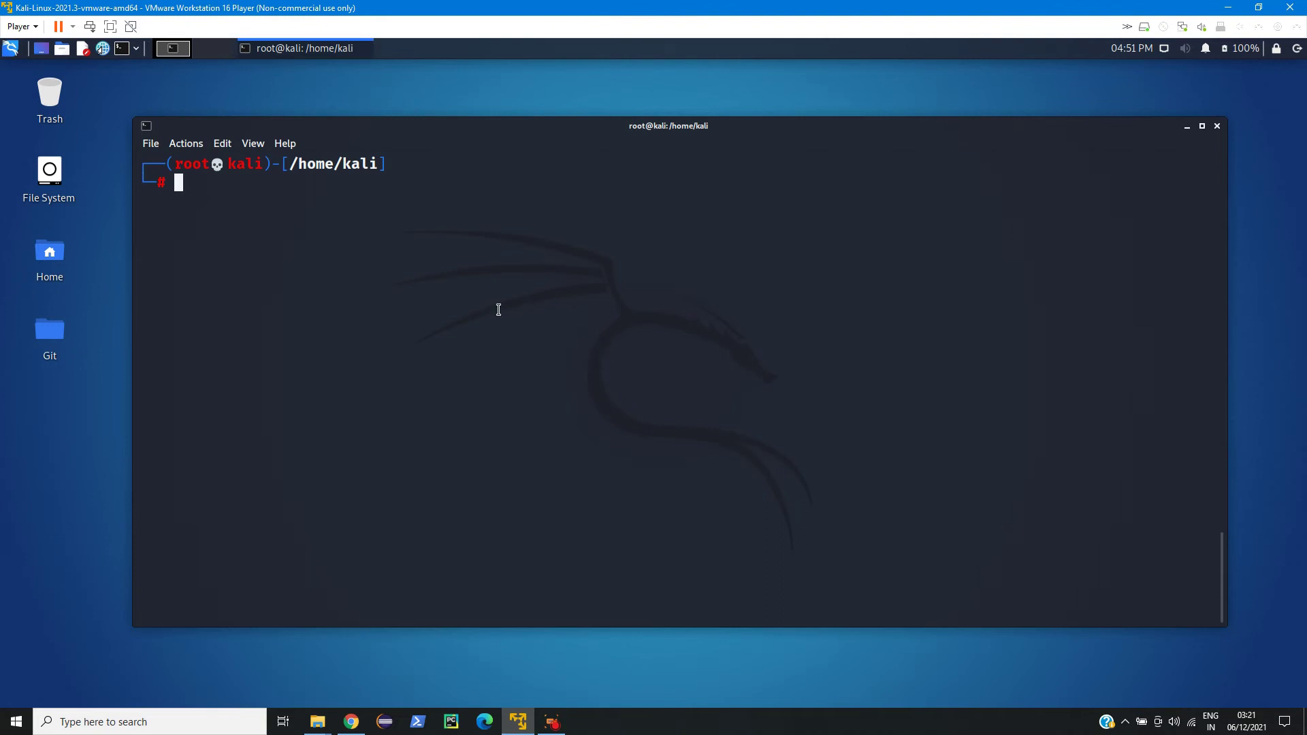
{"action": "type", "text": "tor"}
{"action": "type", "text": "browser-launcher"}
{"action": "key", "text": "Return"}
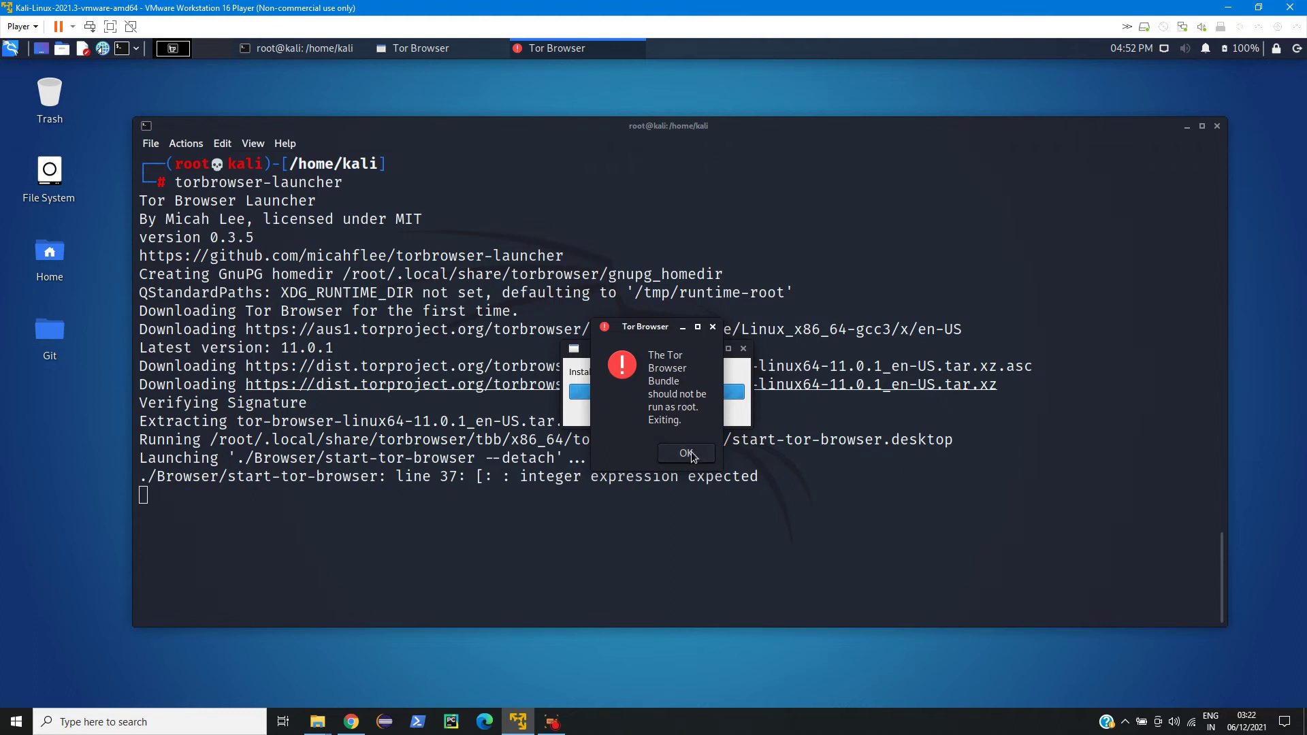
{"action": "left_click", "coordinate": [694, 446]}
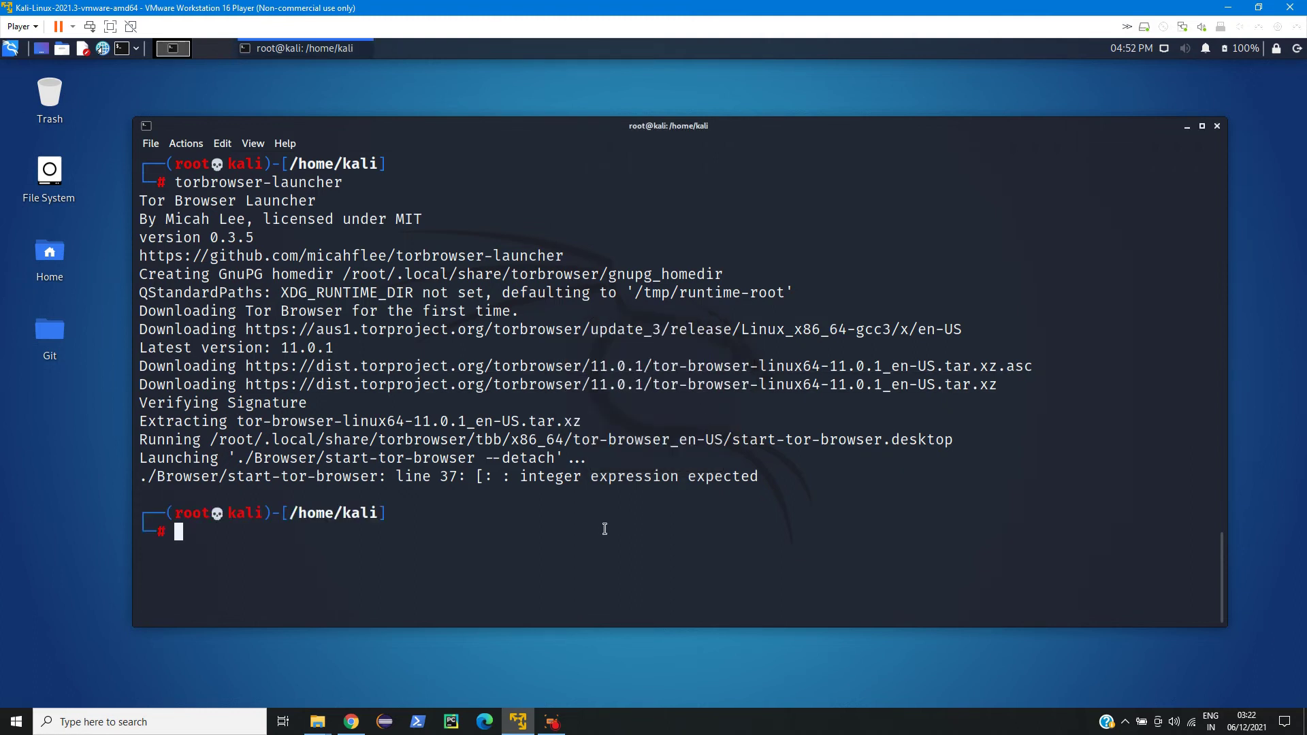
{"action": "key", "text": "ctrl+l"}
{"action": "type", "text": "ex"}
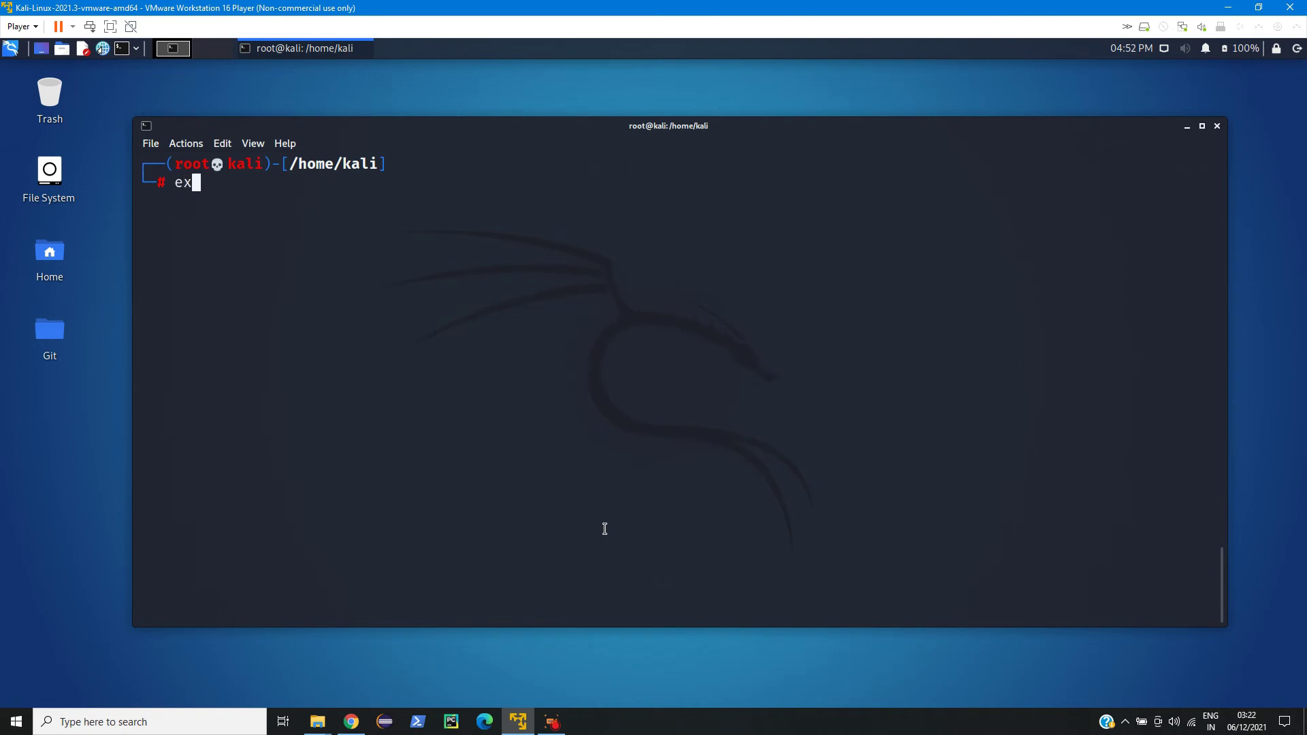
{"action": "type", "text": "it"}
Exit the root shell and run torbrowser-launcher as the kali user.
{"action": "key", "text": "Return"}
{"action": "key", "text": "ctrl+l"}
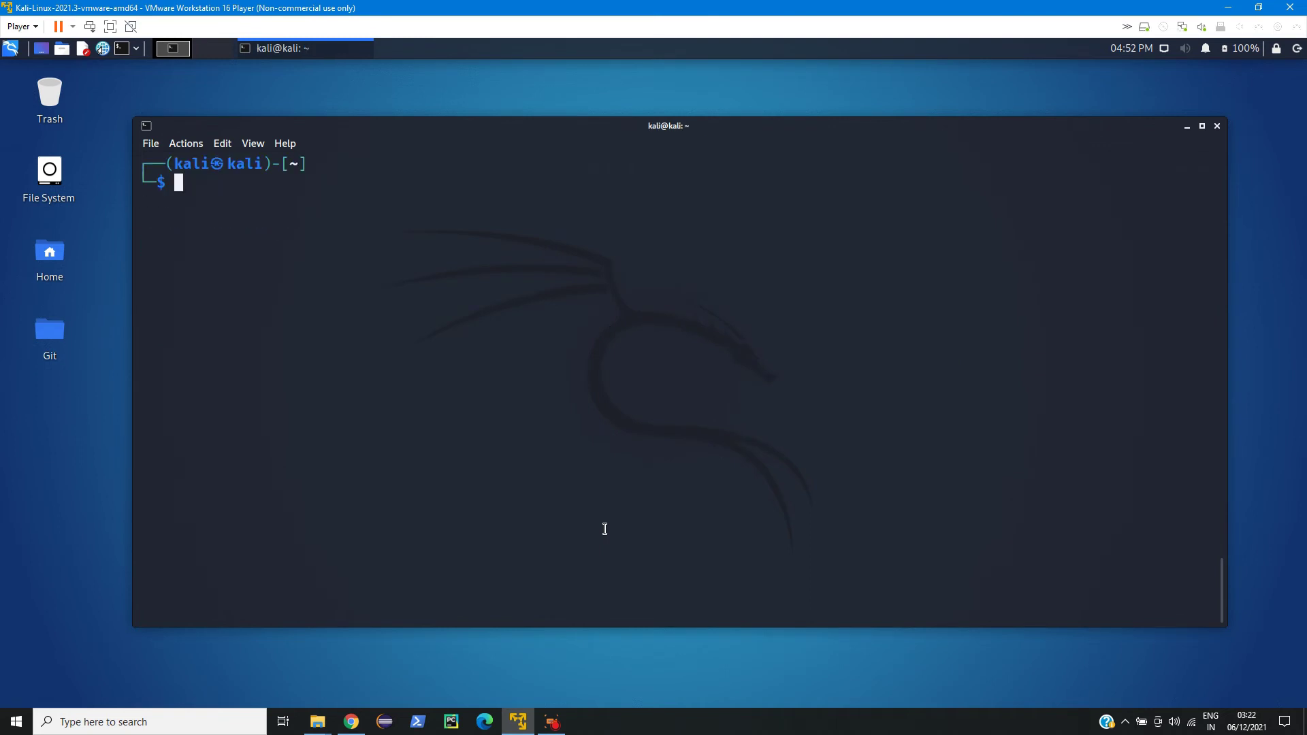
{"action": "type", "text": "torbro"}
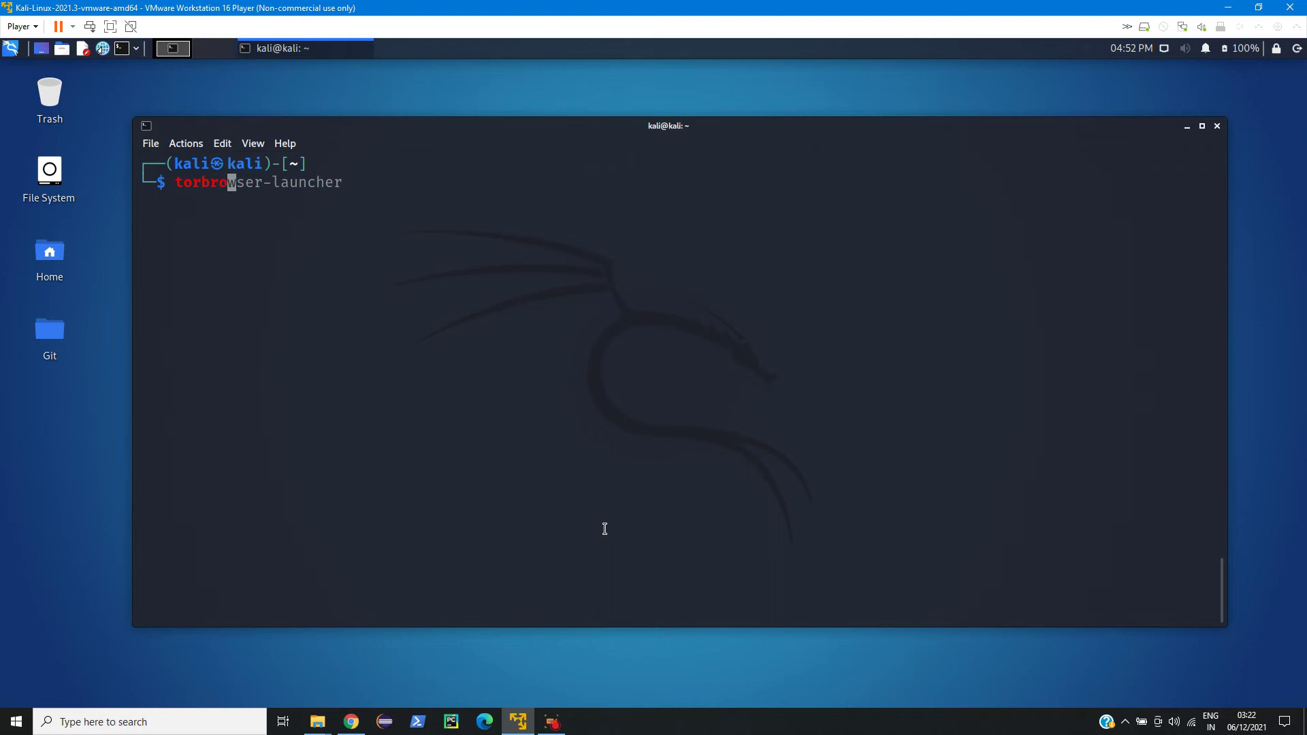
{"action": "key", "text": "Right"}
{"action": "key", "text": "Return"}
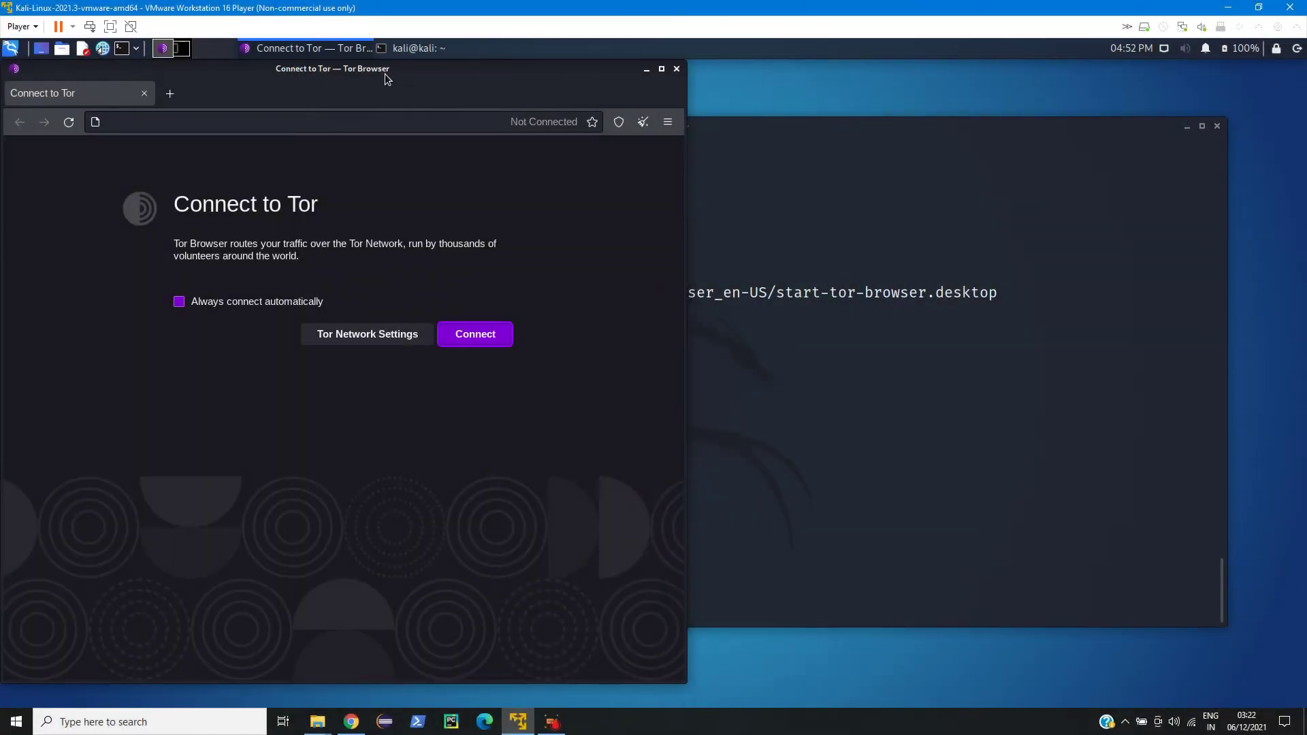
Centre the Tor Browser window, clear the address bar, and start connecting to Tor.
{"action": "left_click_drag", "start_coordinate": [387, 74], "coordinate": [618, 88]}
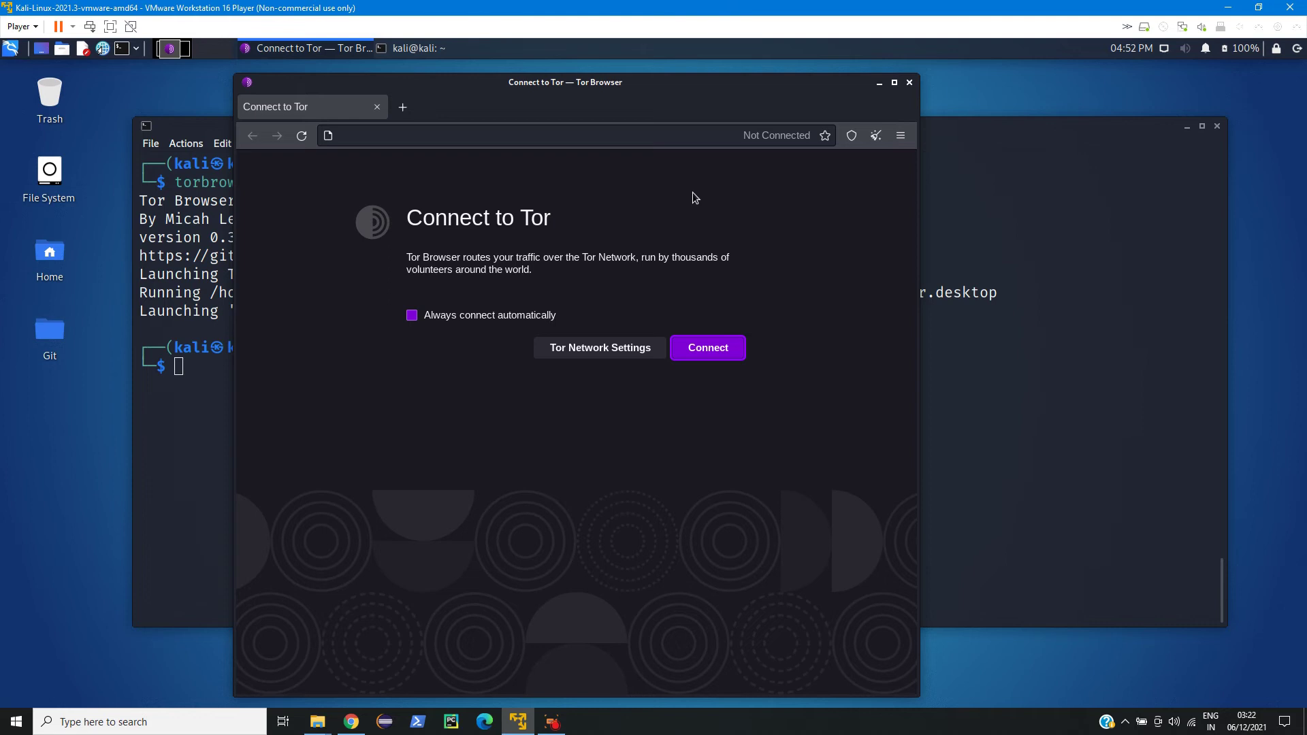
{"action": "left_click", "coordinate": [496, 141]}
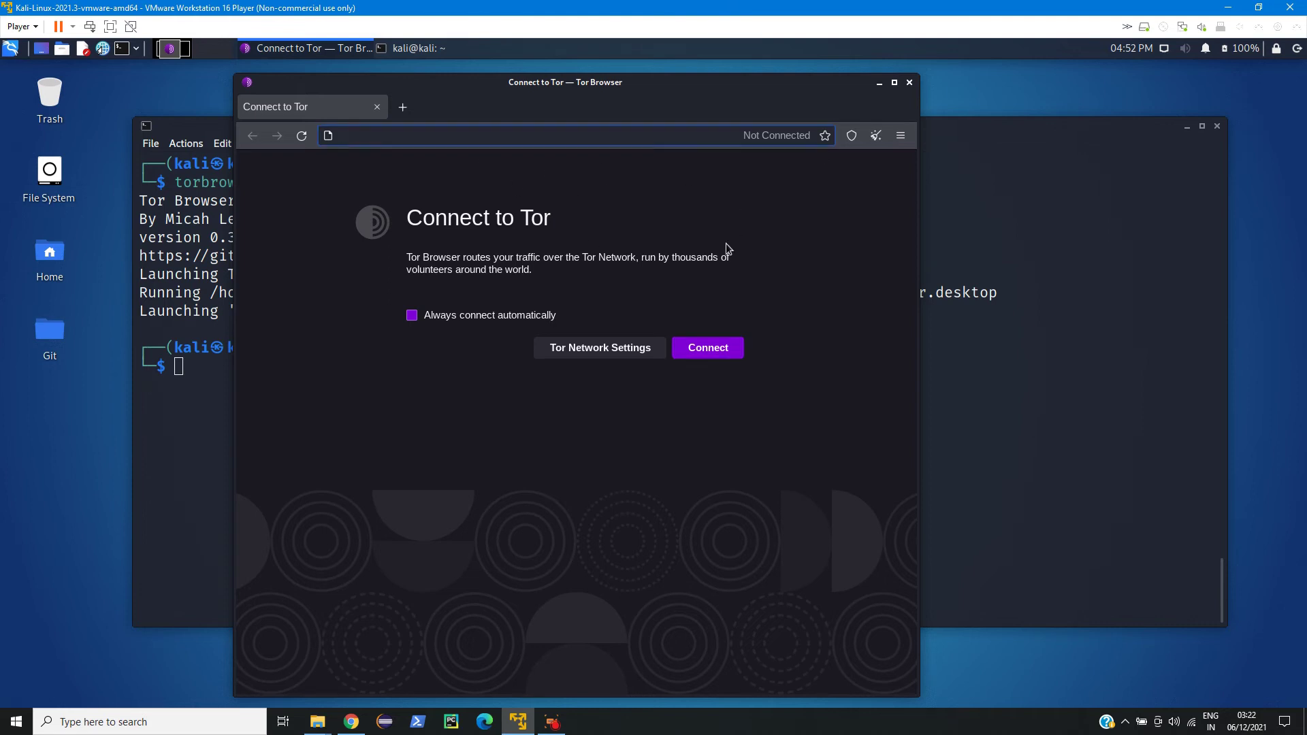
{"action": "type", "text": "ef"}
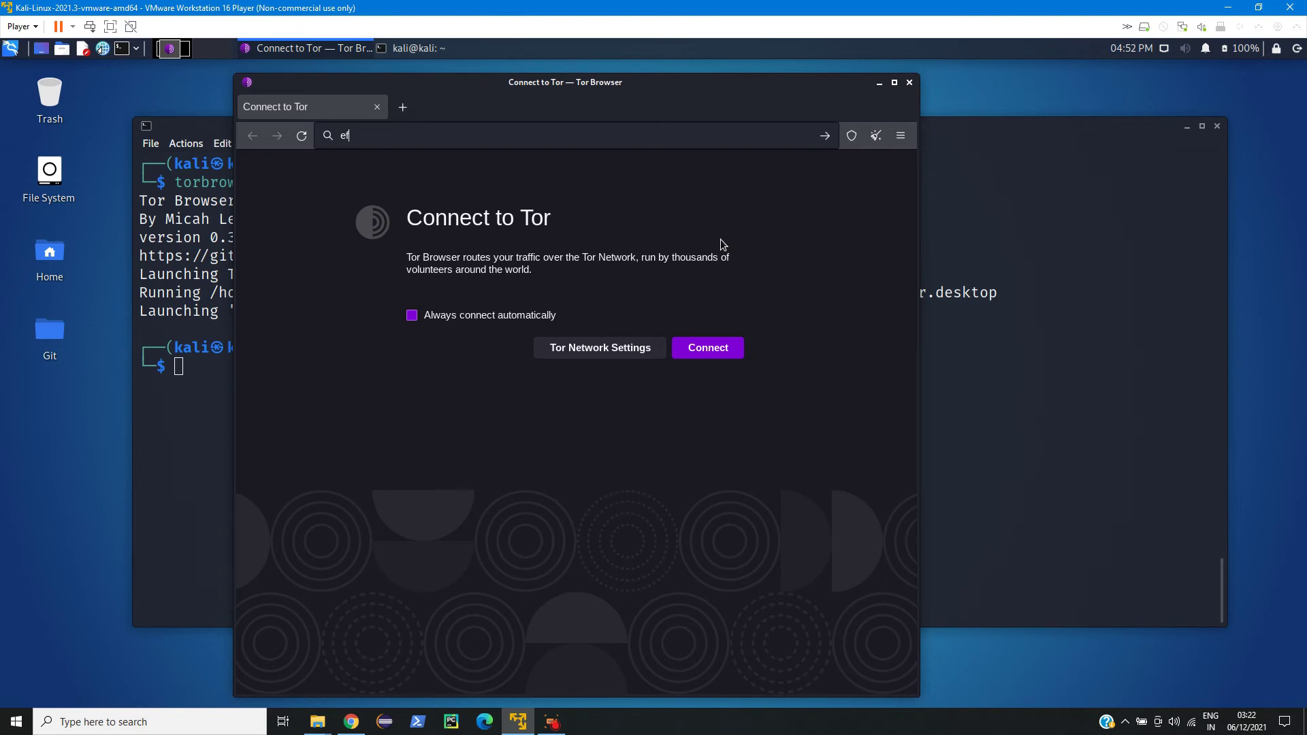
{"action": "key", "text": "BackSpace"}
{"action": "key", "text": "BackSpace"}
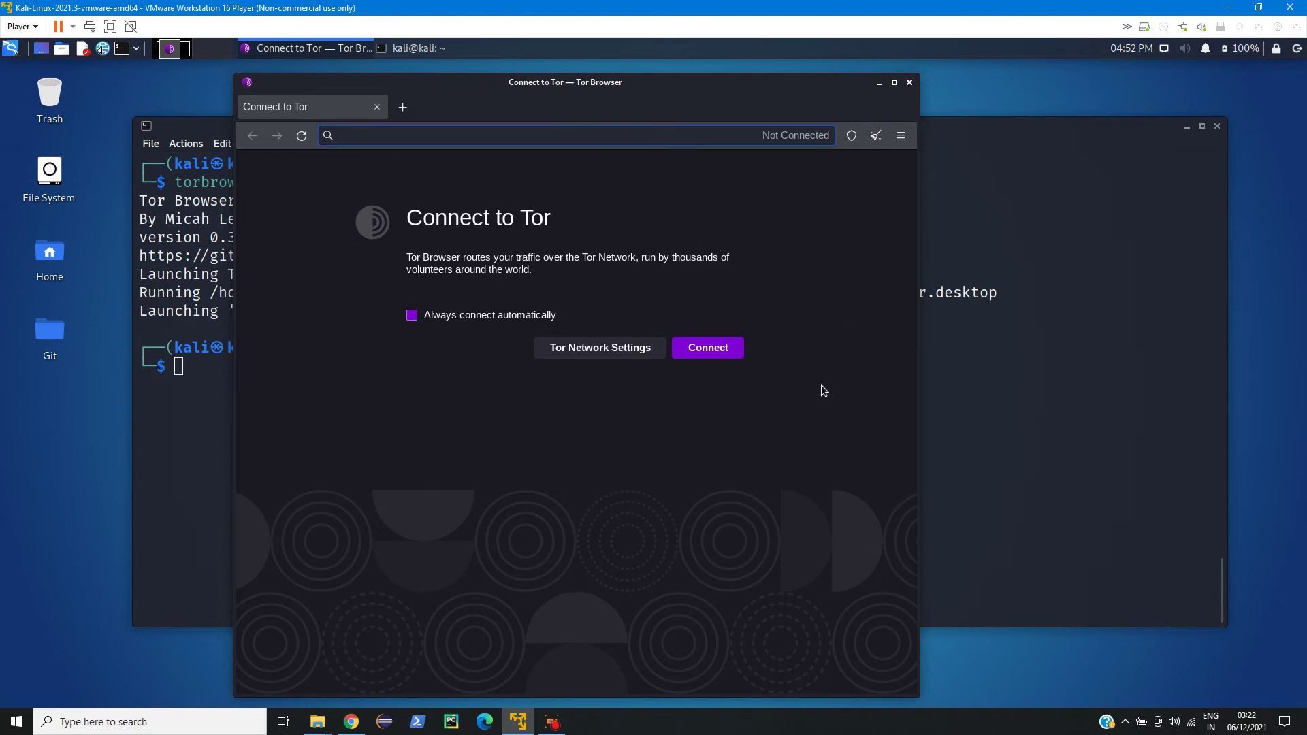
{"action": "left_click", "coordinate": [1040, 392]}
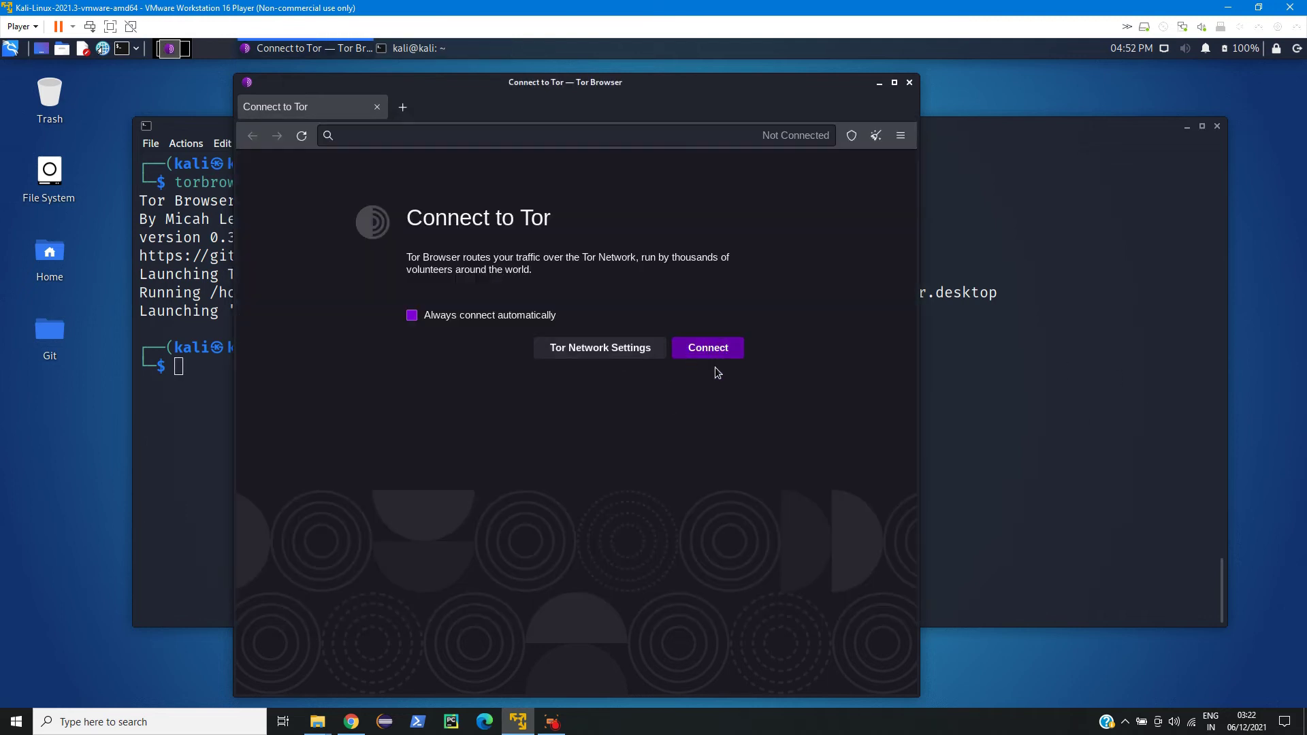
{"action": "left_click", "coordinate": [718, 349]}
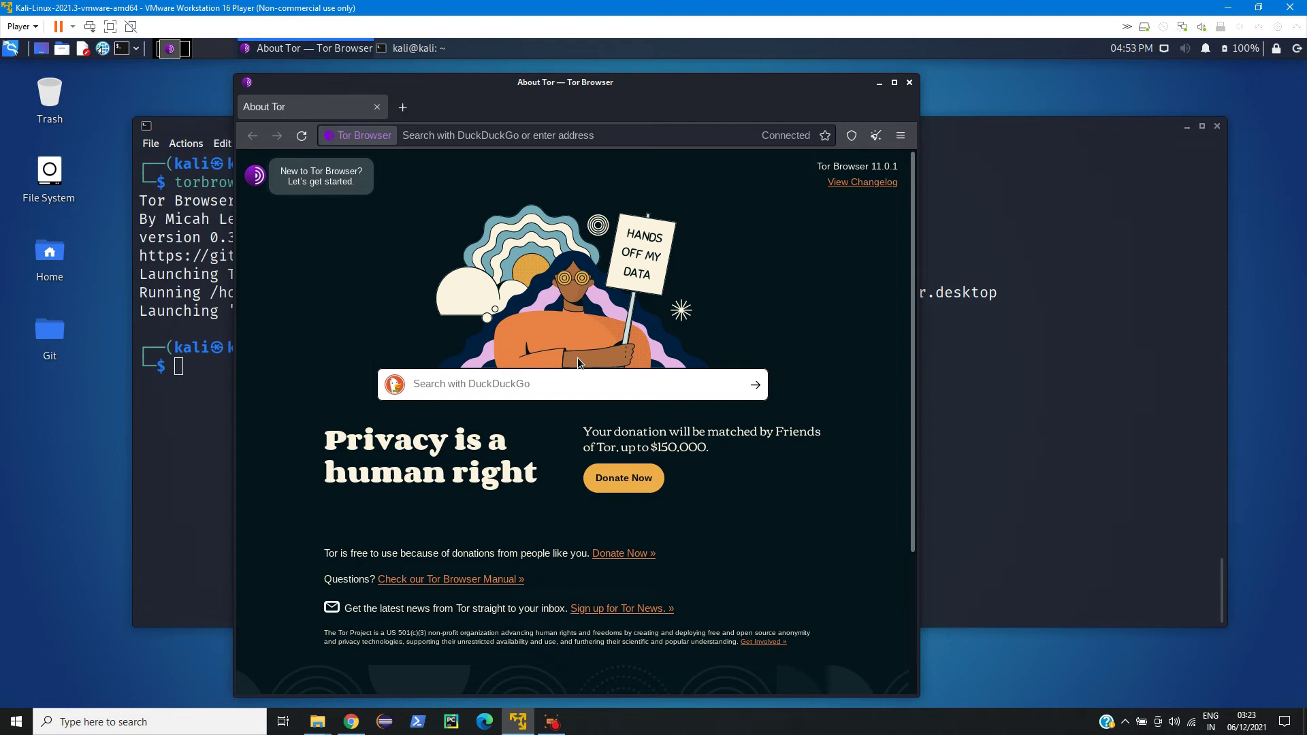
Search facebook onion in DuckDuckGo and open the Facebook onion address Wikipedia result.
{"action": "left_click", "coordinate": [628, 135]}
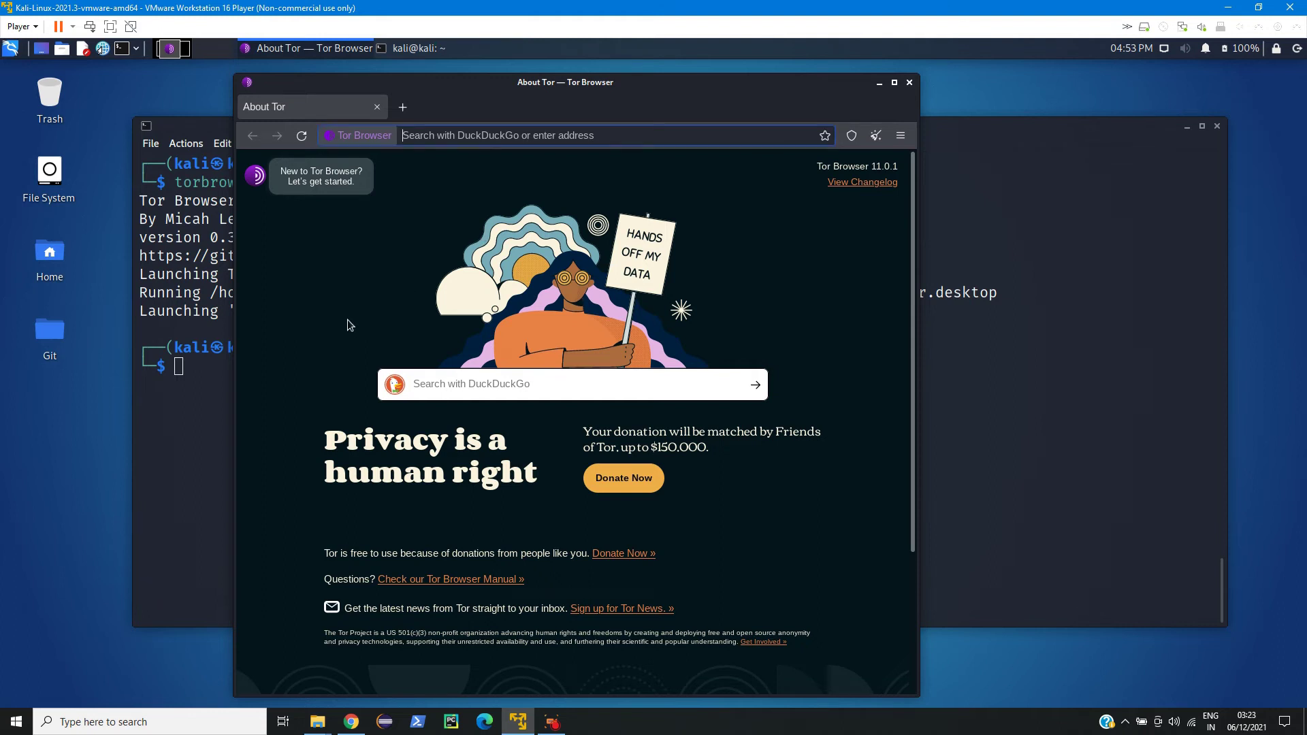
{"action": "type", "text": "o"}
{"action": "key", "text": "Escape"}
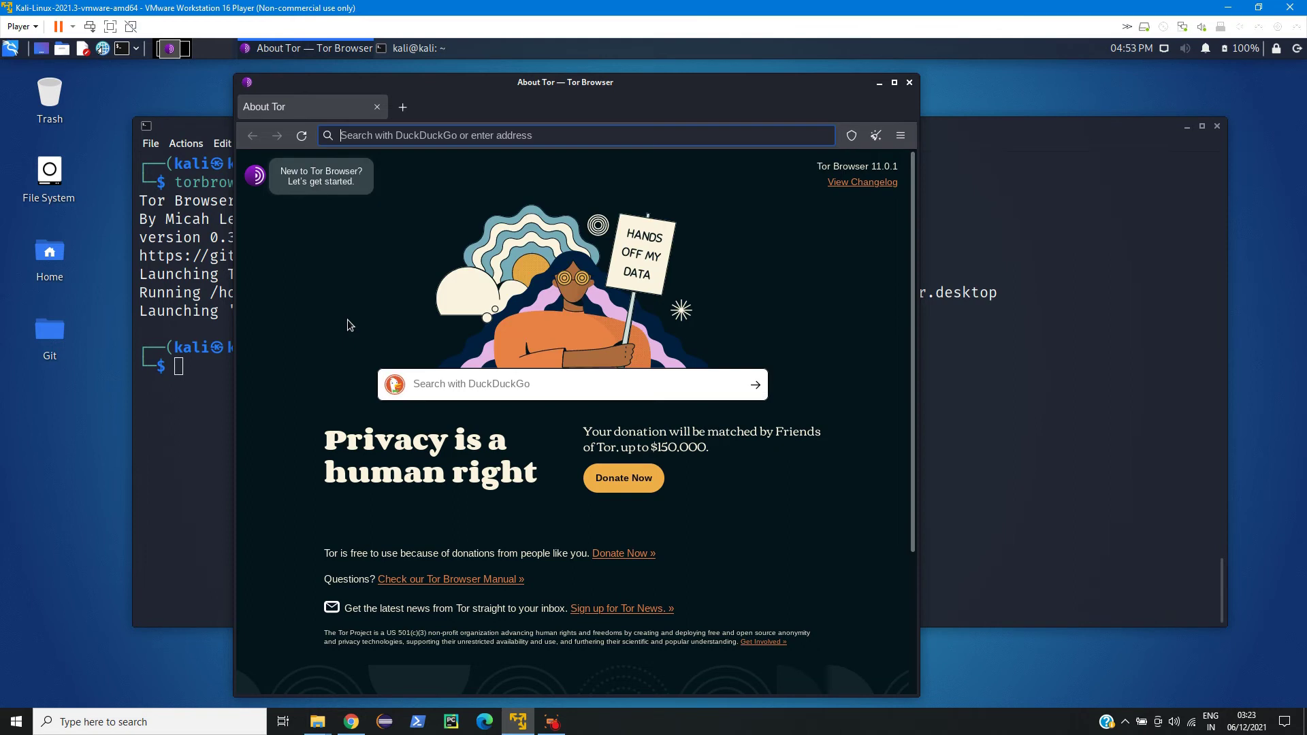
{"action": "type", "text": "facebook onion"}
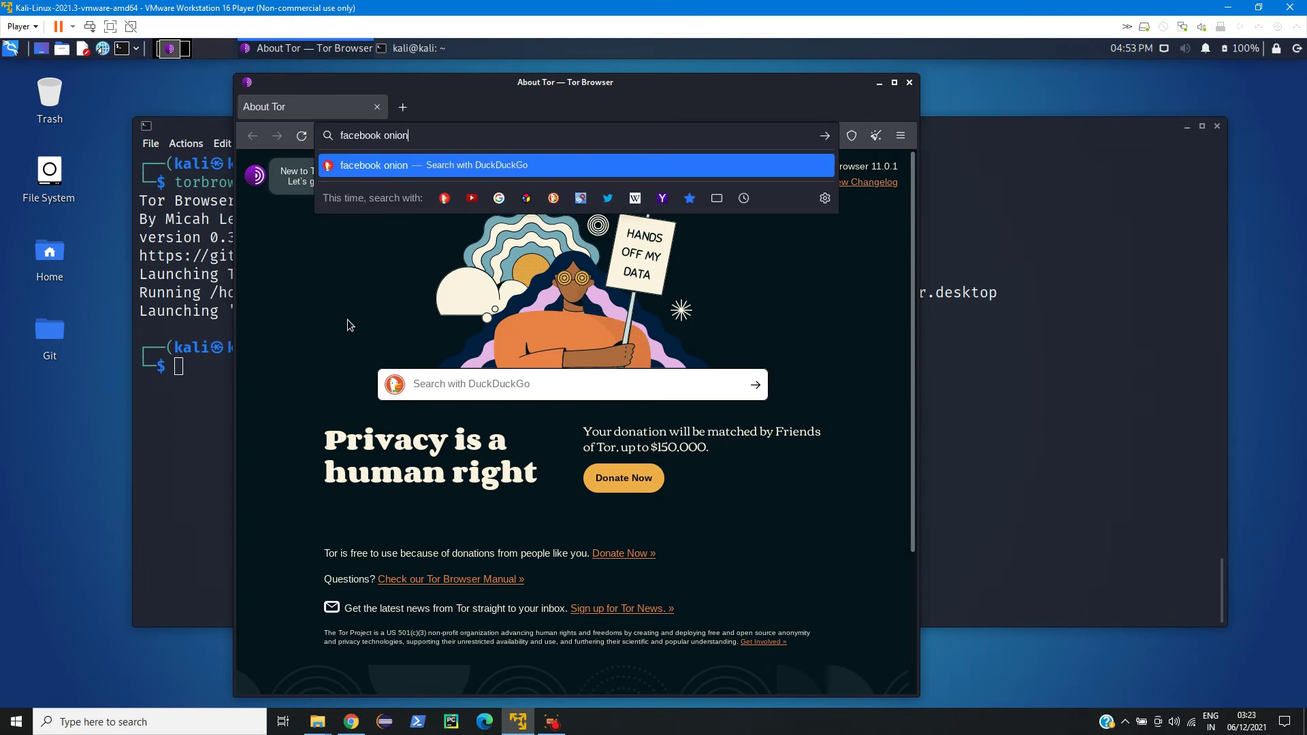
{"action": "key", "text": "Return"}
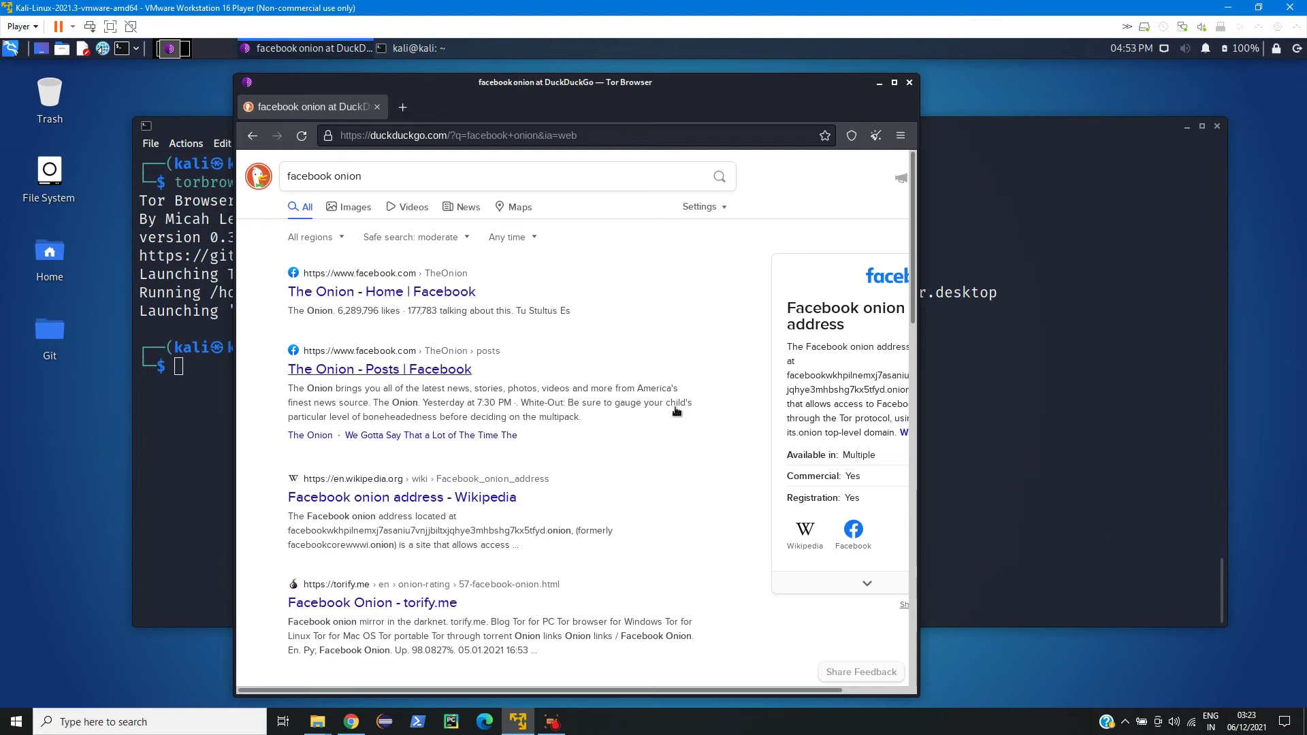
{"action": "left_click", "coordinate": [373, 504]}
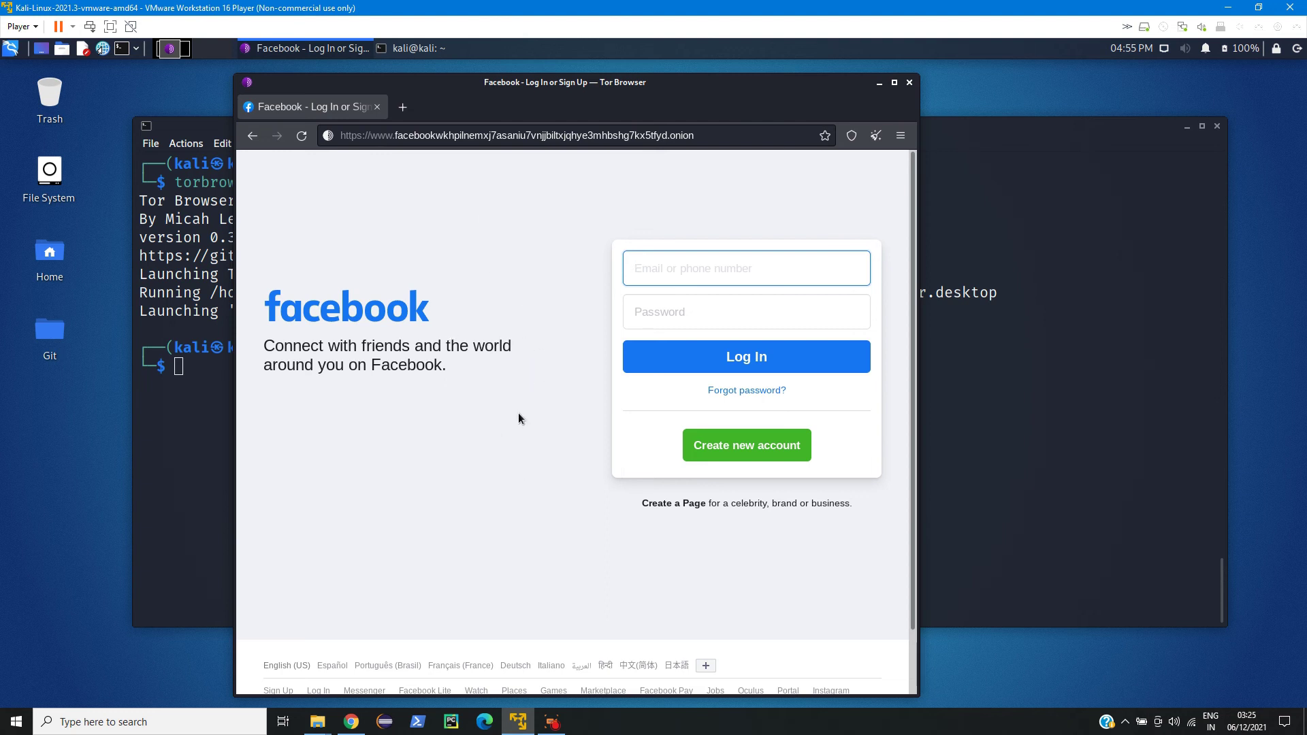
{"action": "scroll", "coordinate": [516, 434], "scroll_direction": "down", "scroll_amount": 1}
{"action": "scroll", "coordinate": [515, 434], "scroll_direction": "up", "scroll_amount": 1}
Close Tor Browser after viewing the Facebook onion page.
{"action": "left_click", "coordinate": [910, 85]}
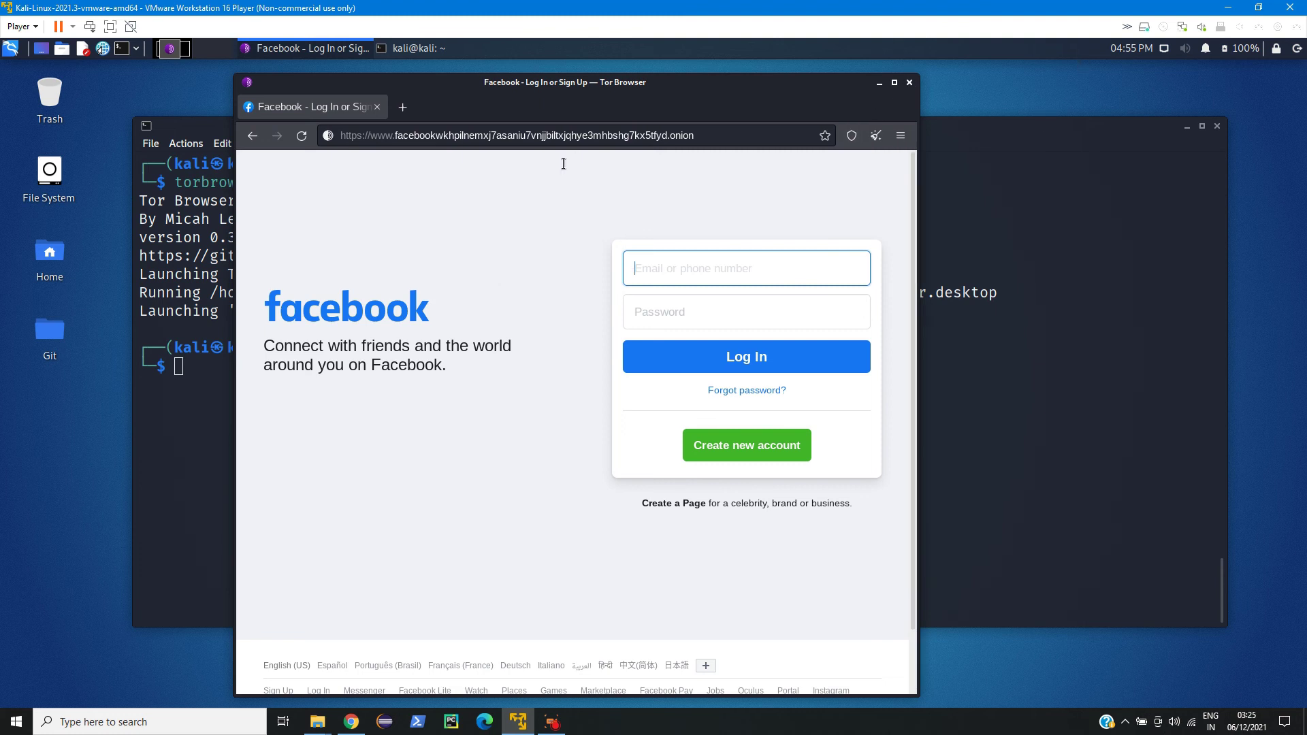